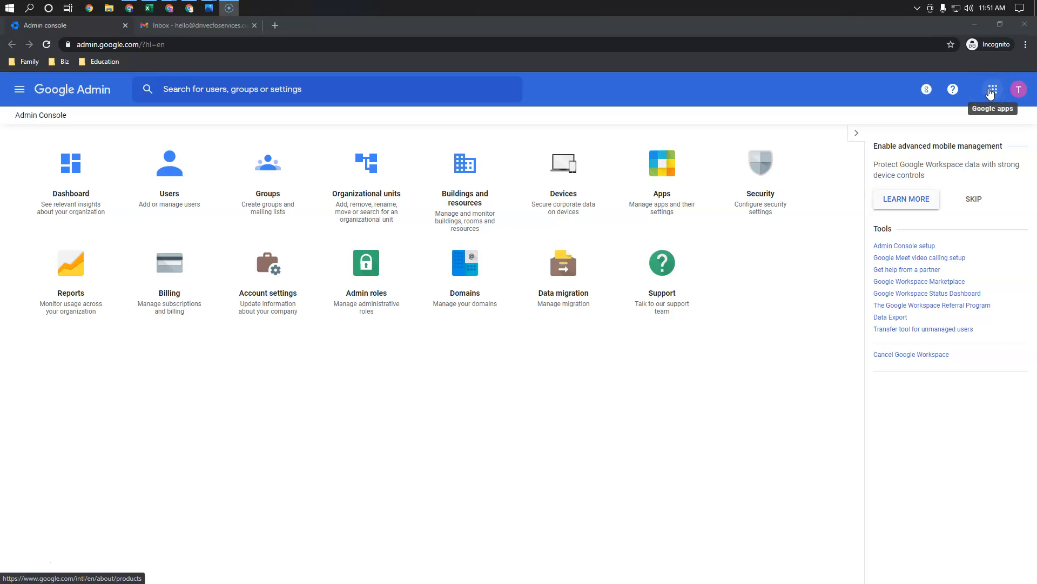
click(991, 92)
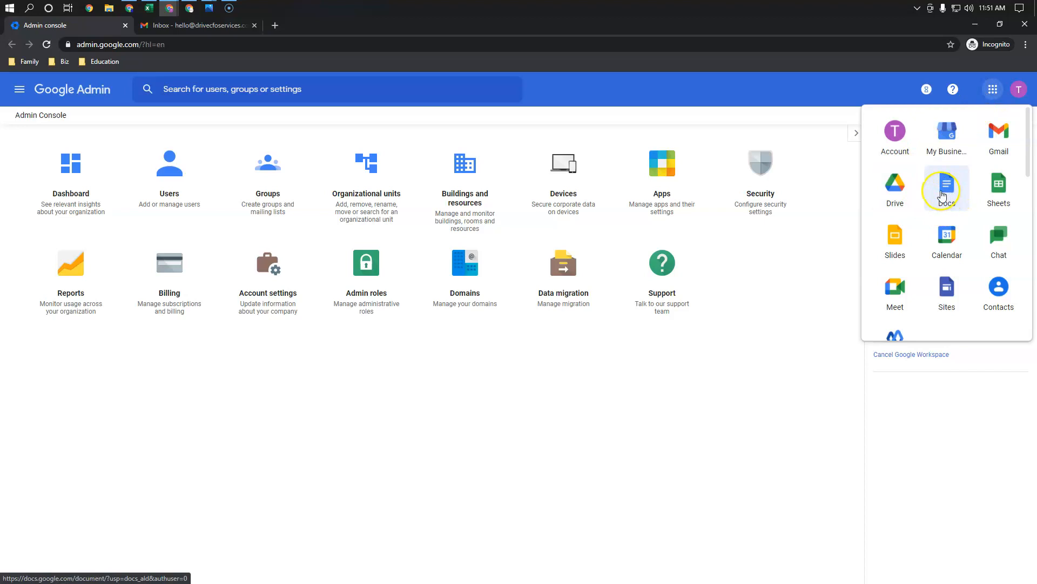
scroll(944, 200, down, 4)
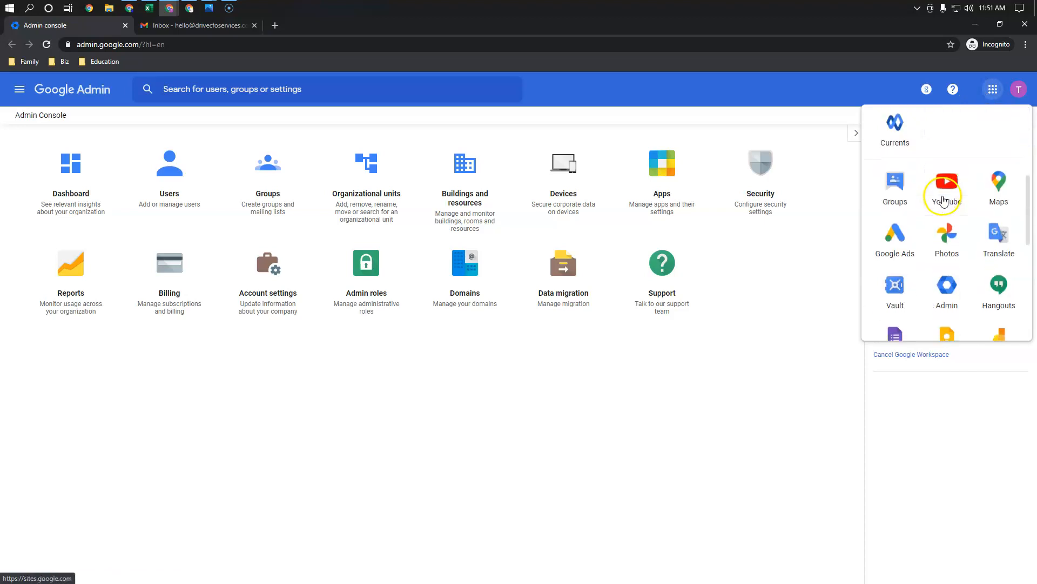
scroll(956, 251, down, 1)
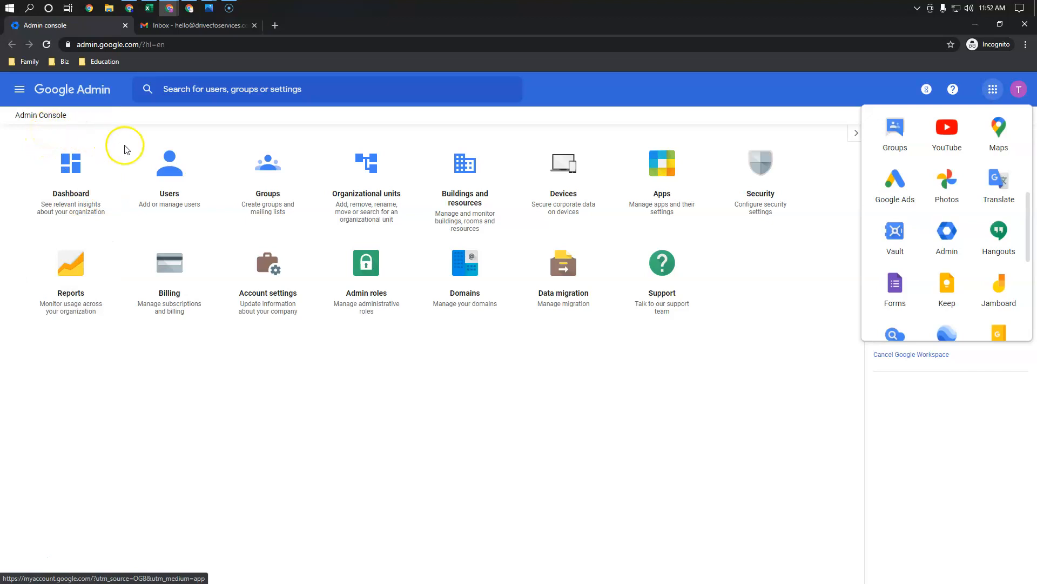
Open the Drive Transp Accounting & Tax account from the user list, review its page, and expand its user information
click(159, 171)
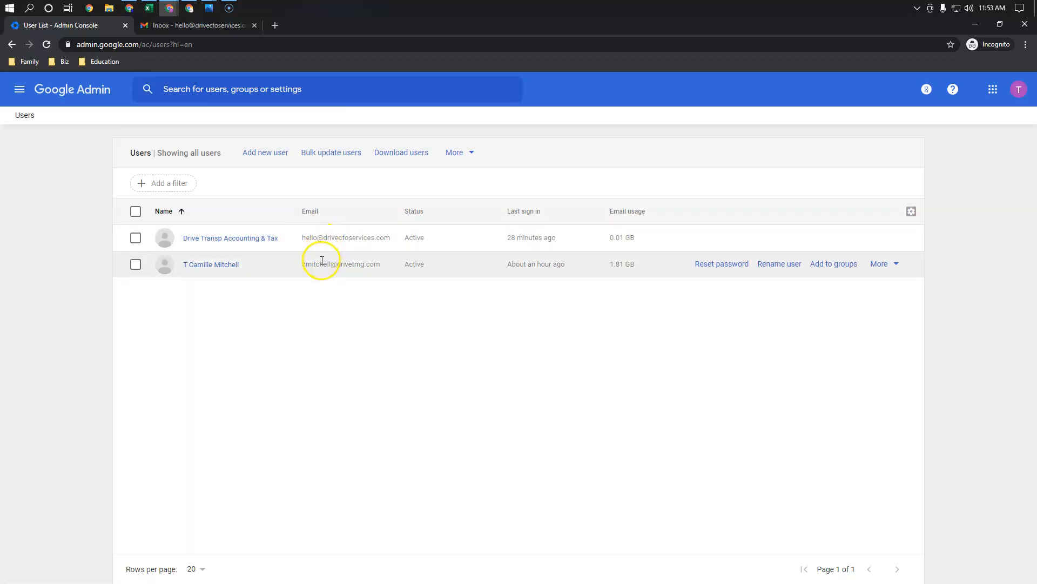
click(242, 238)
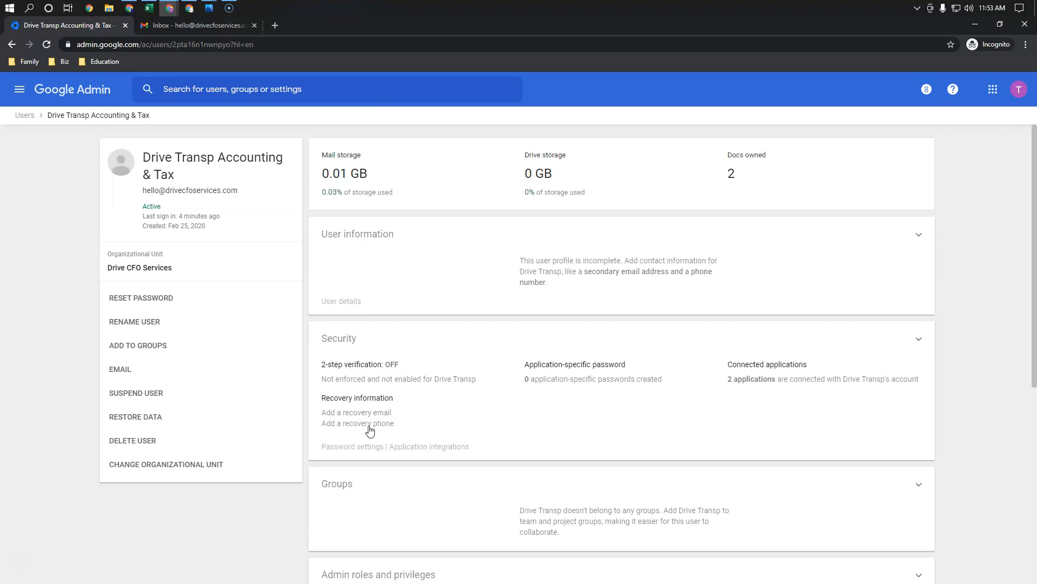
scroll(372, 429, down, 3)
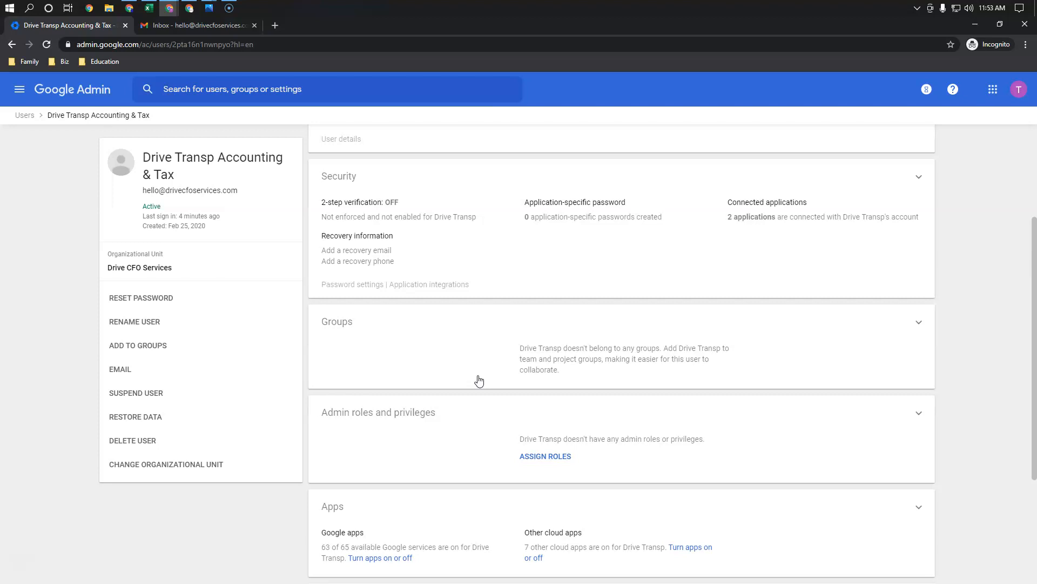
scroll(470, 379, down, 2)
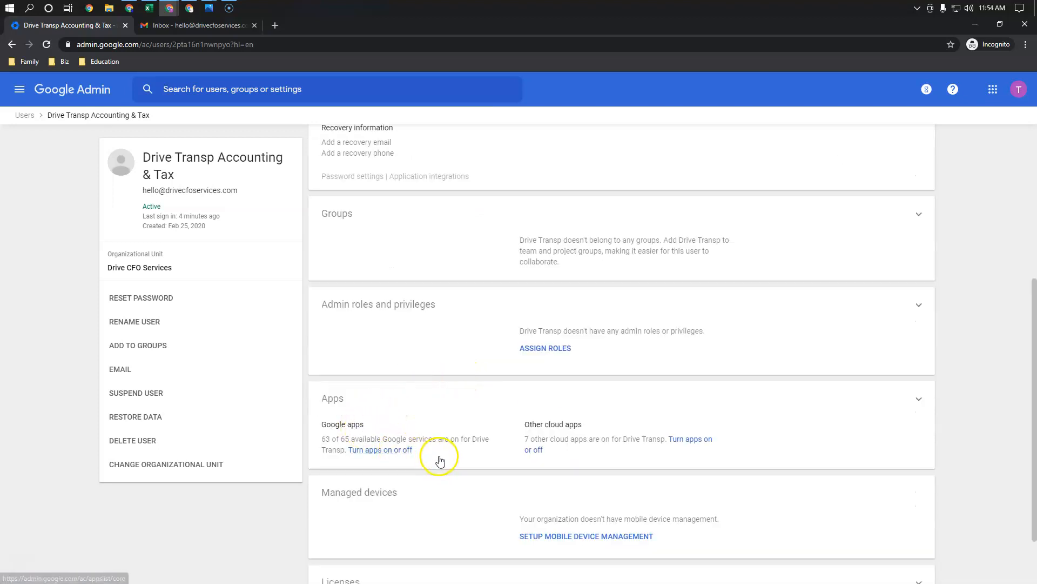
scroll(476, 441, down, 2)
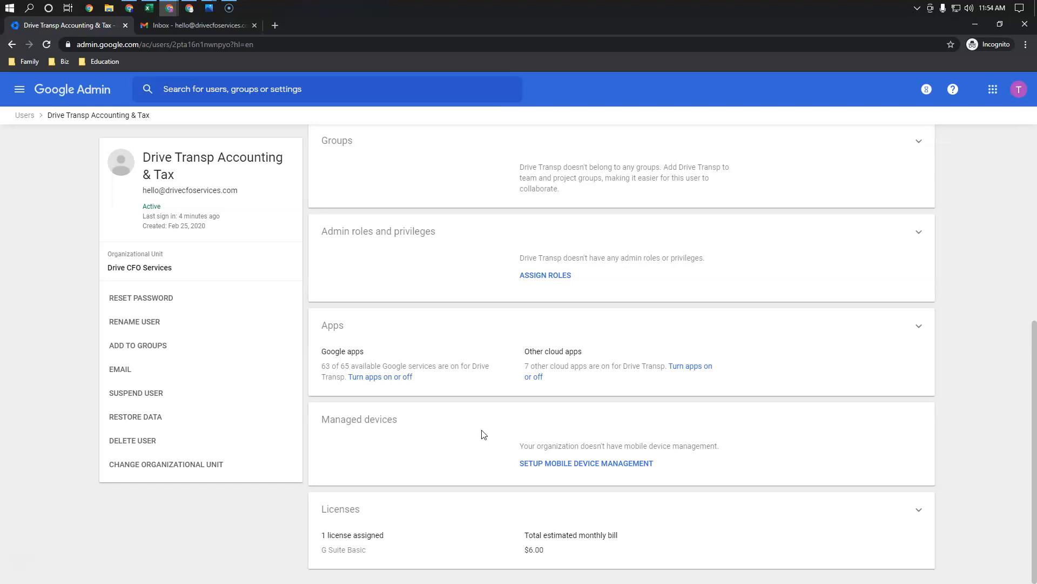
scroll(484, 434, up, 6)
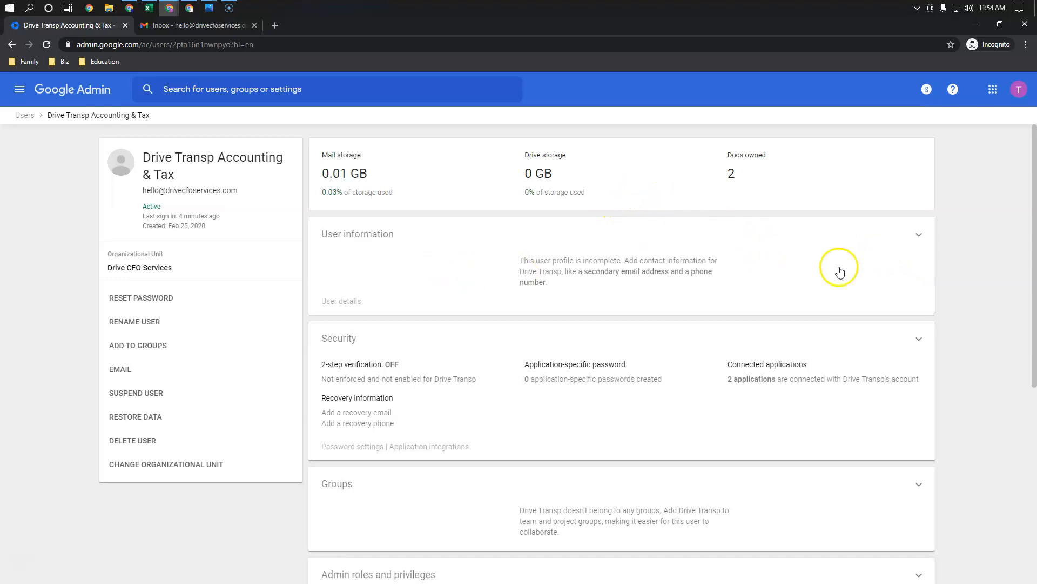
click(920, 227)
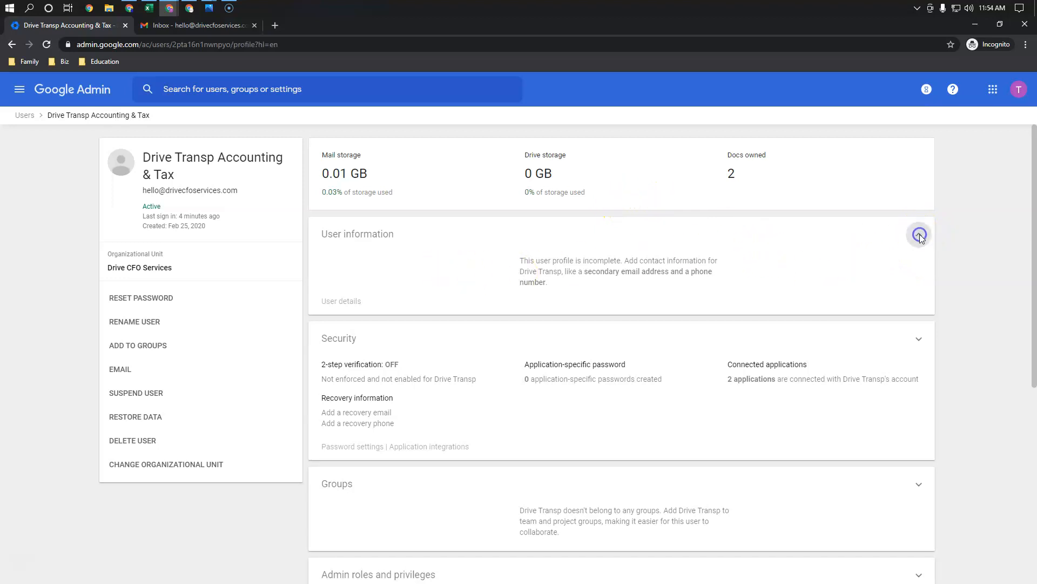
mouse_move(919, 241)
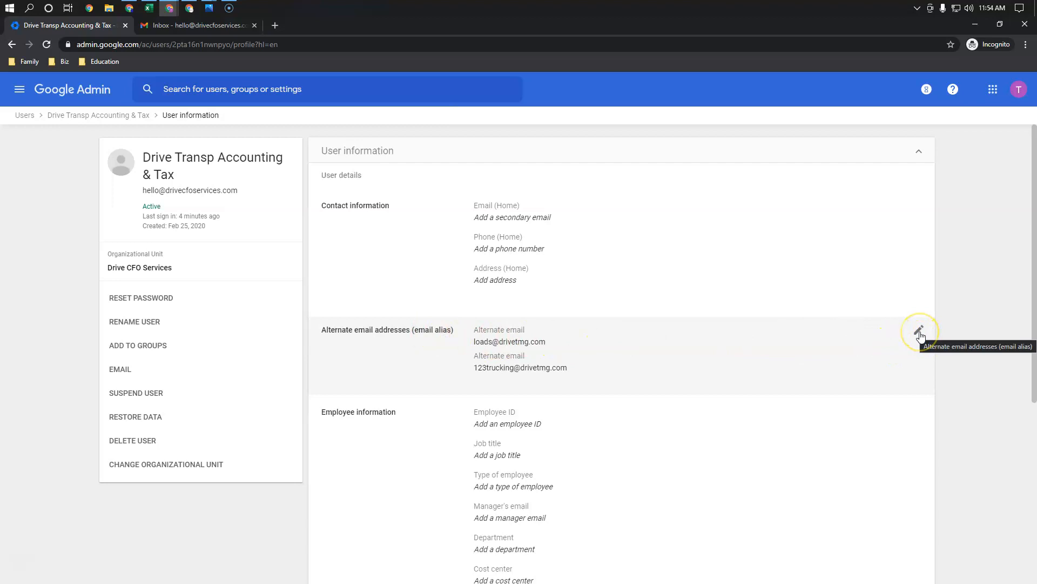
Remove the user's second alternate email alias, re-enter it as 123Trucking, and save the aliases
click(919, 332)
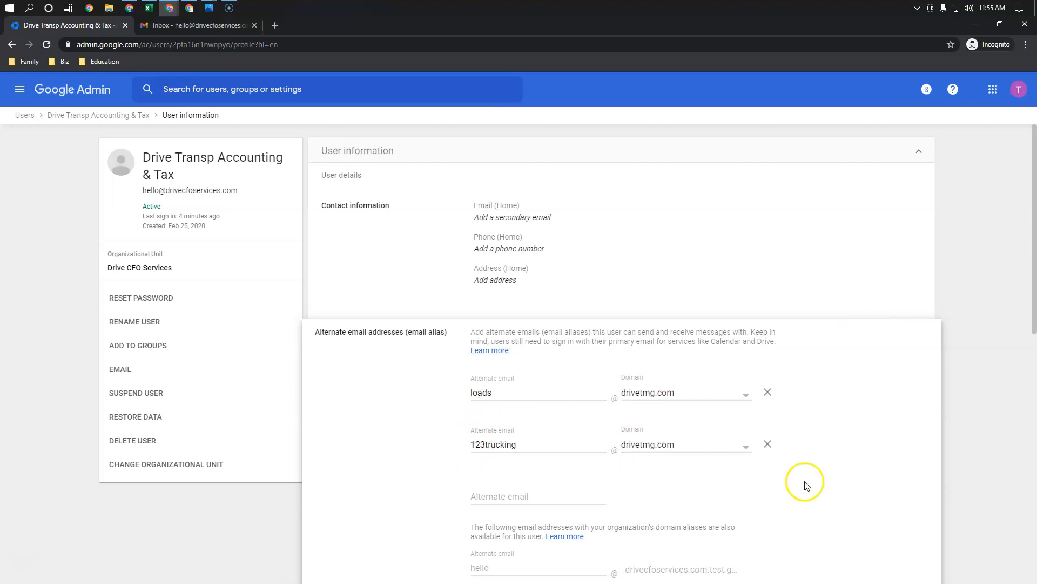
click(767, 444)
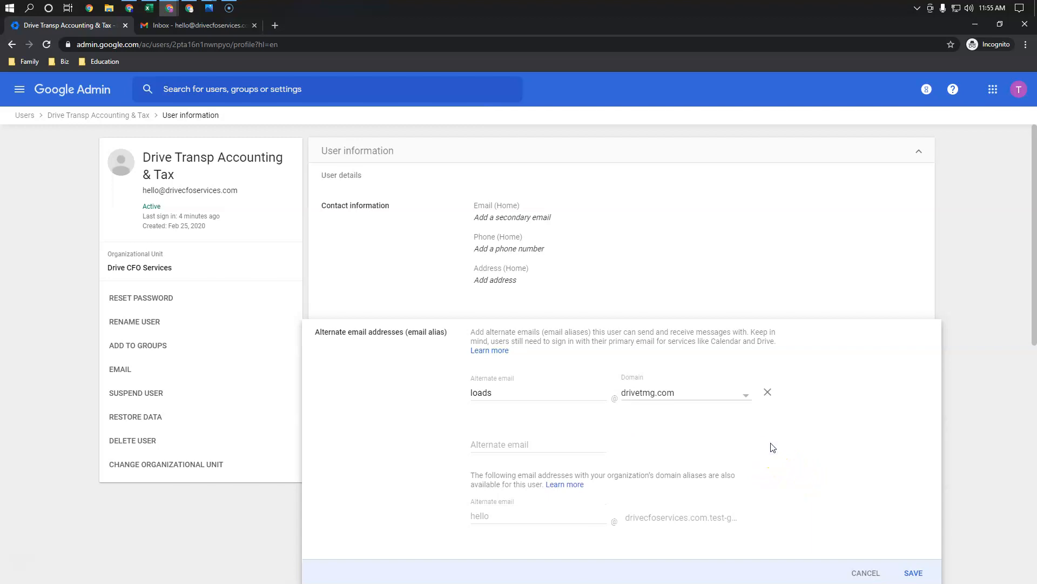
click(473, 444)
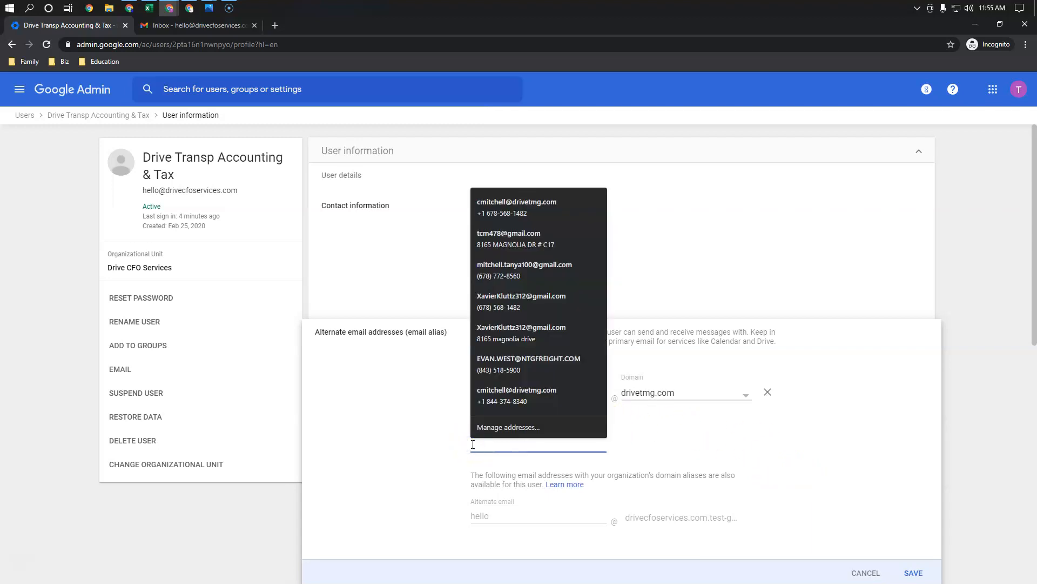
text(23)
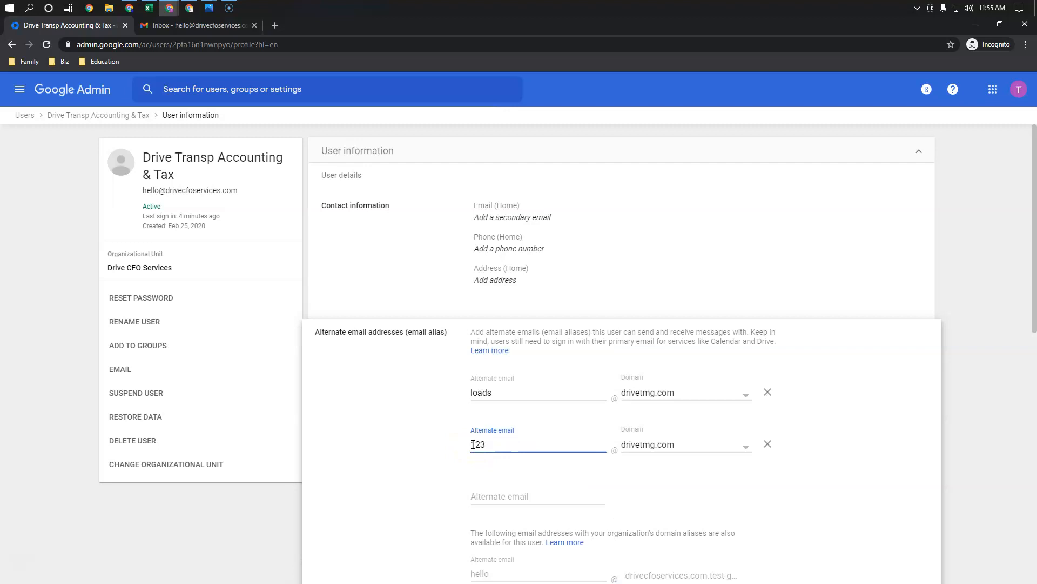
text(Trucking)
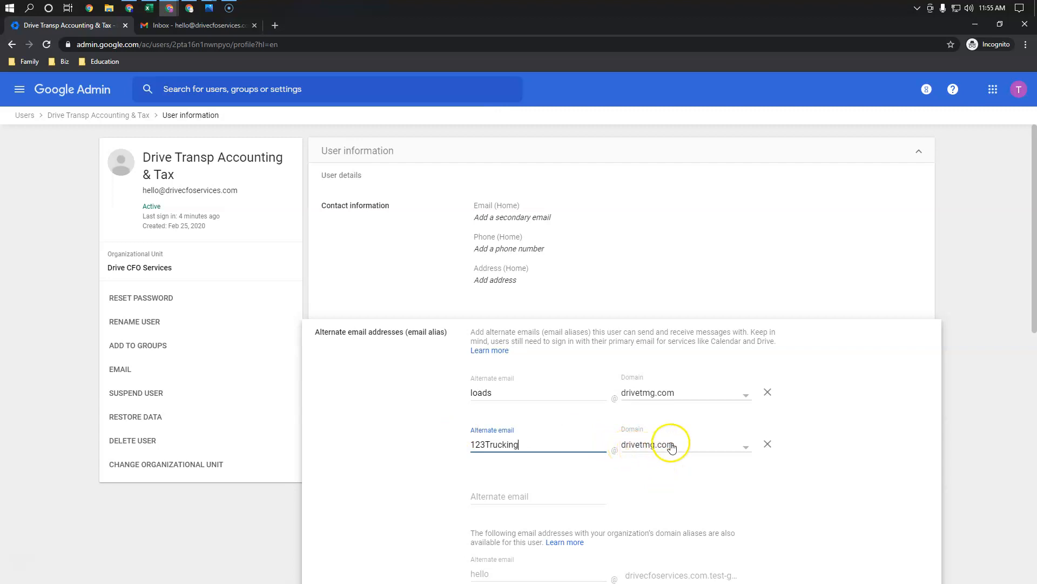
scroll(670, 449, down, 1)
scroll(687, 453, down, 1)
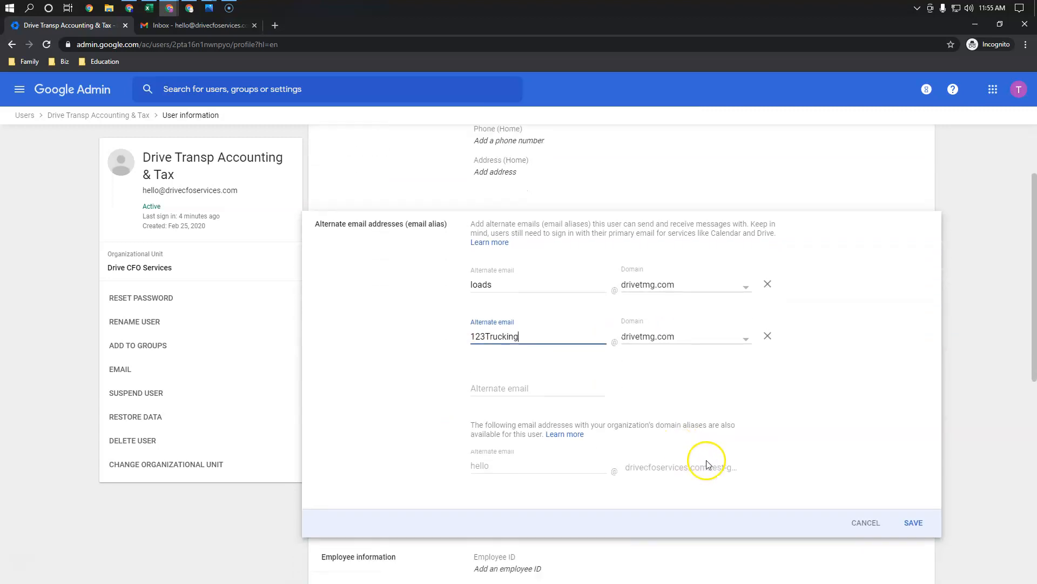
click(919, 524)
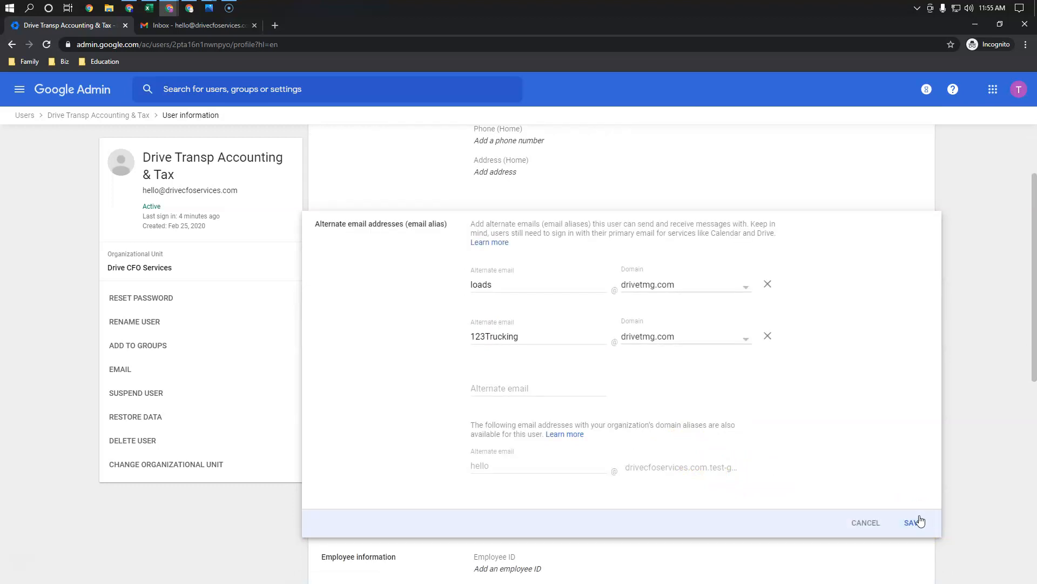
click(911, 527)
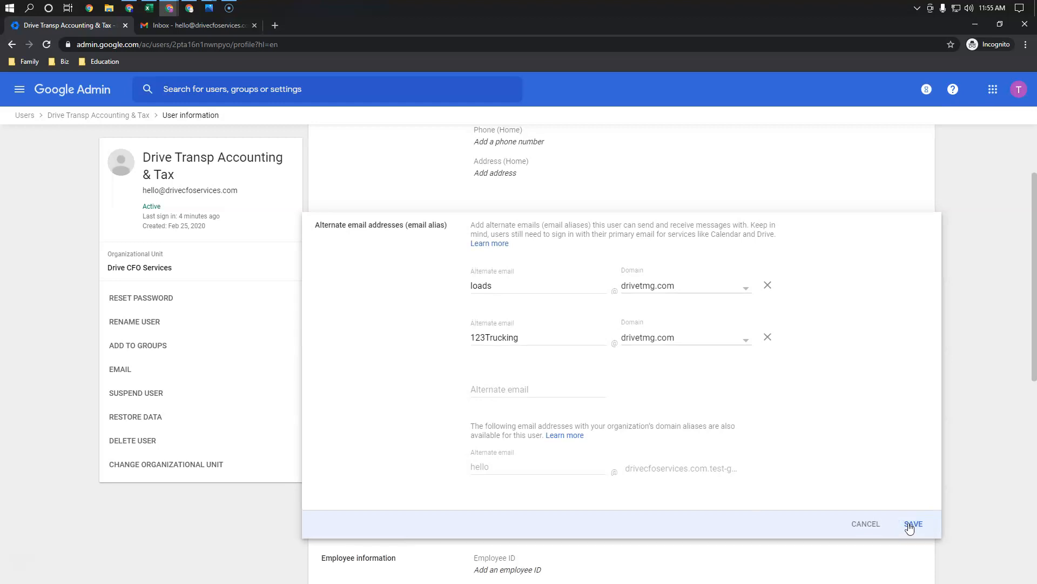
Add a third alternate email alias named abctrucking for the user and save
scroll(910, 528, up, 2)
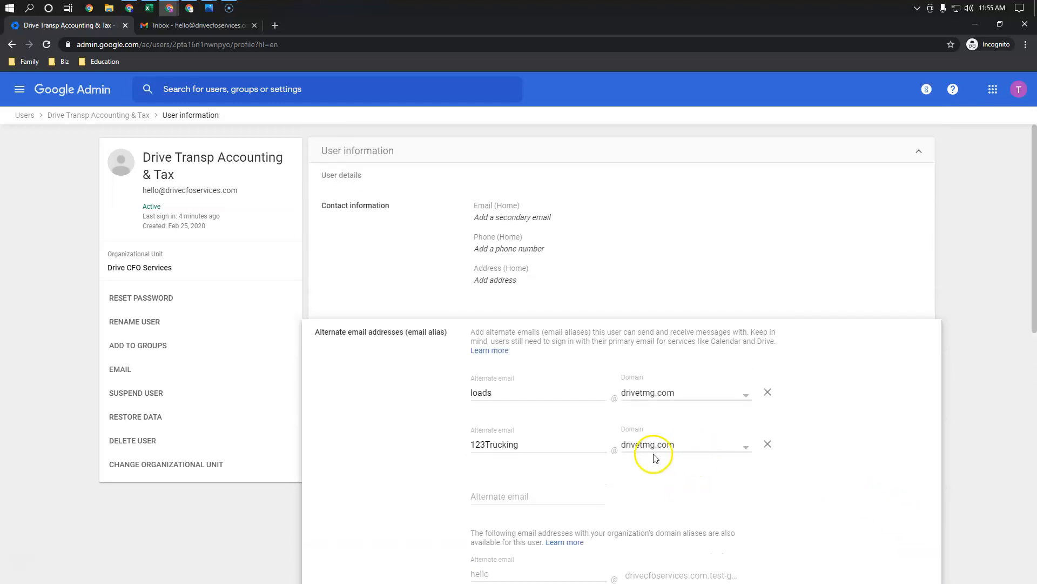
click(474, 492)
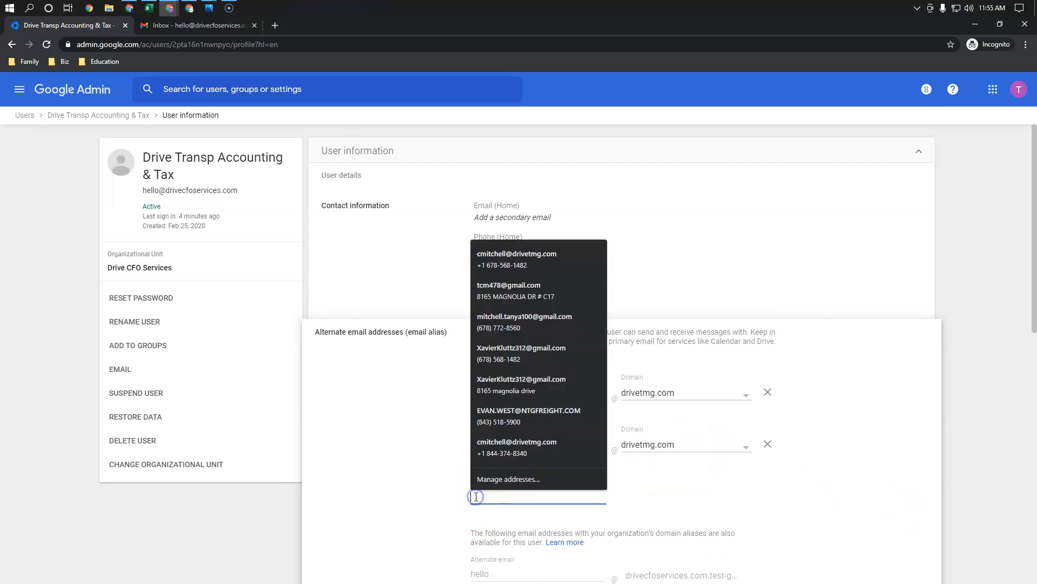
text(abc truc)
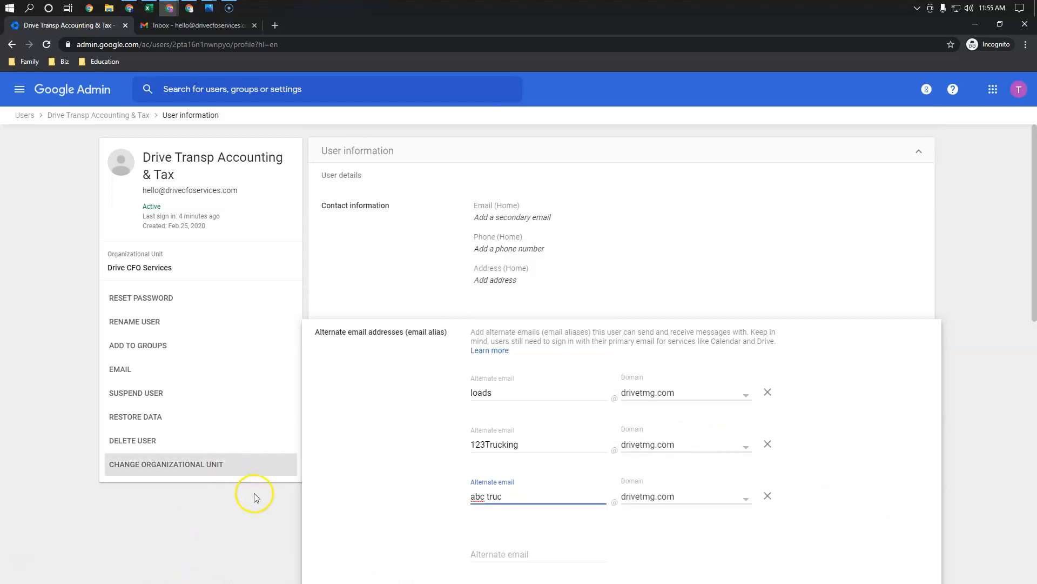
text(kings)
key(Left)
key(Left)
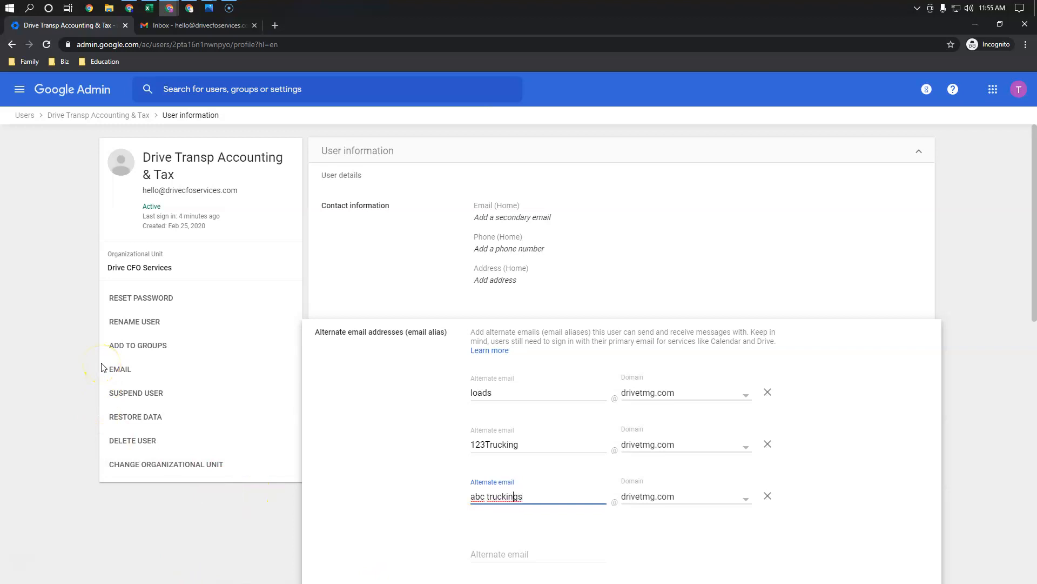
key(BackSpace)
key(Right)
key(BackSpace)
scroll(678, 306, down, 1)
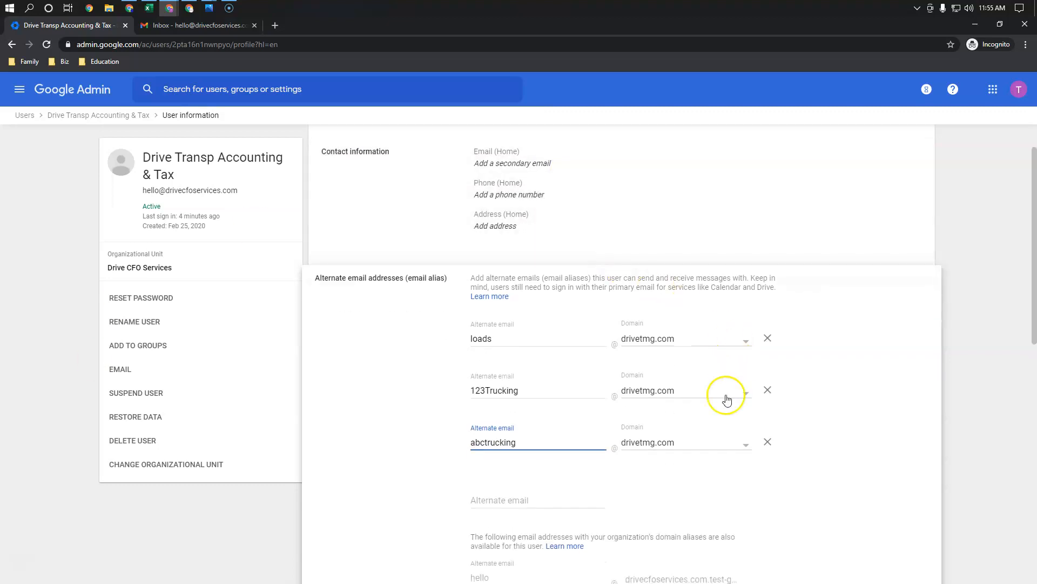
scroll(727, 400, down, 3)
click(906, 474)
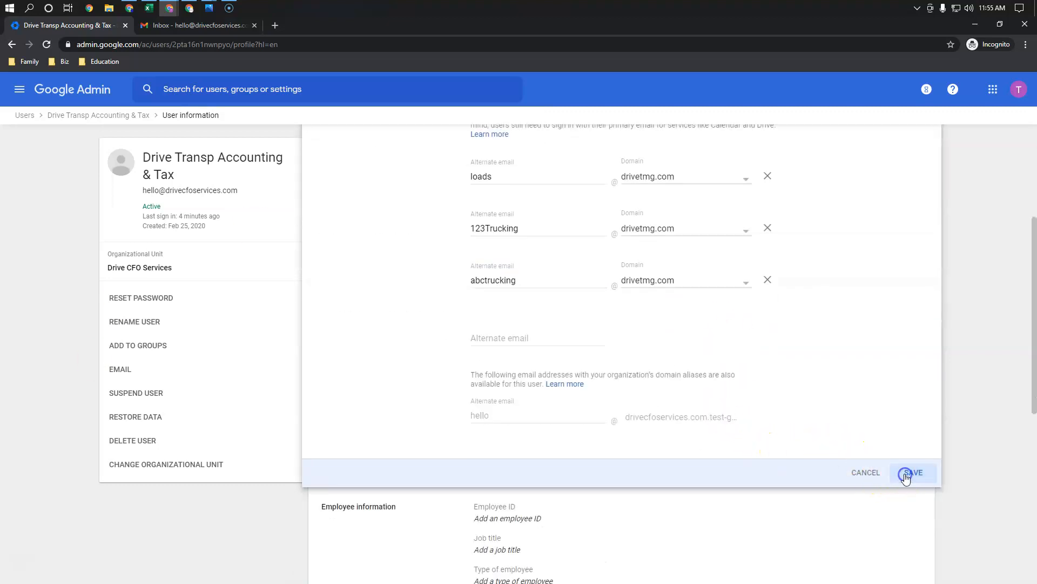
Try again to save the user's edited list of alternate email aliases
scroll(421, 452, up, 2)
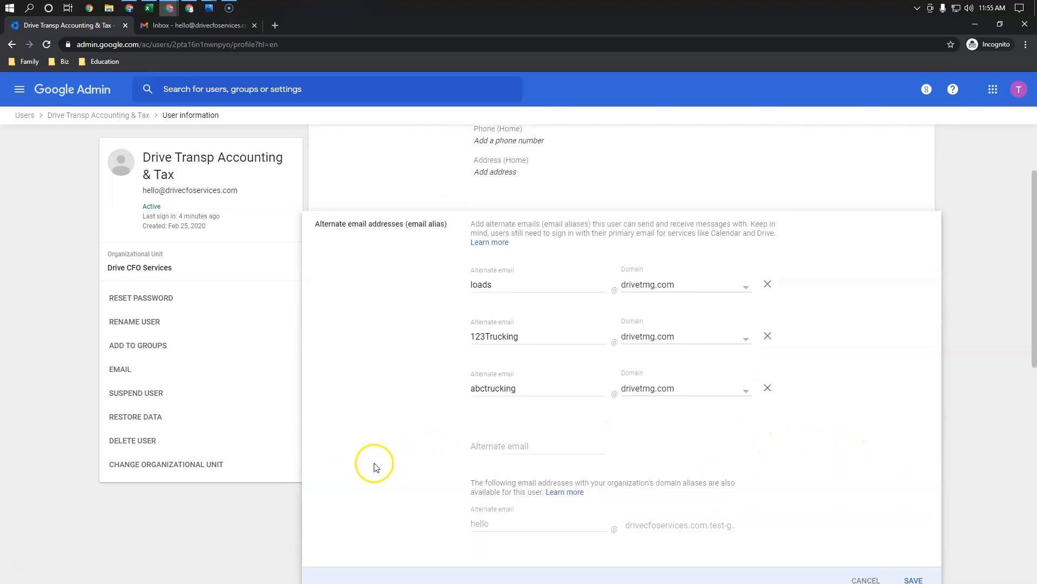
click(837, 187)
click(603, 373)
scroll(674, 401, down, 3)
click(912, 408)
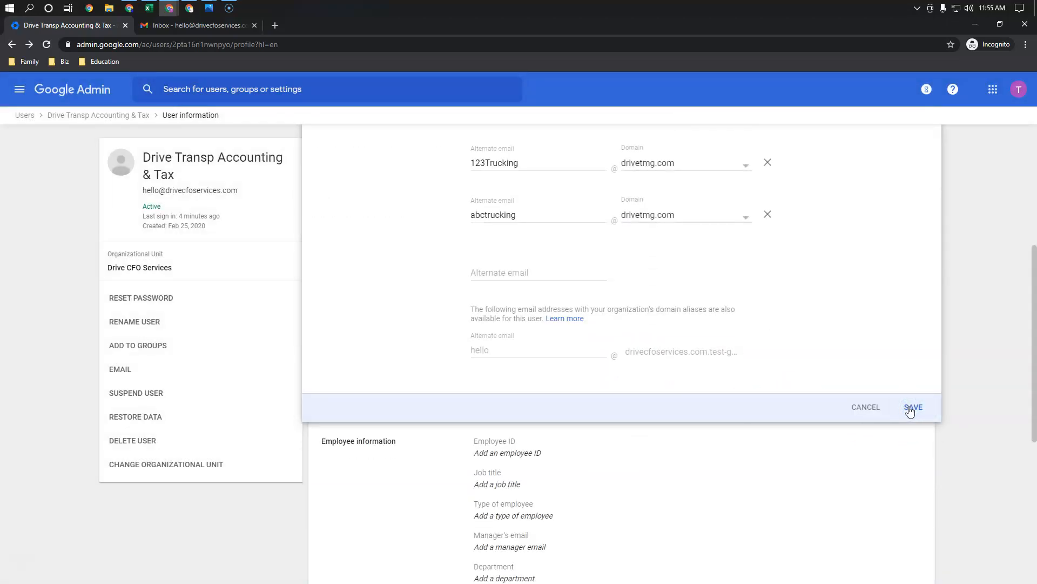
click(906, 399)
Switch to the Gmail inbox and open its account settings
click(231, 27)
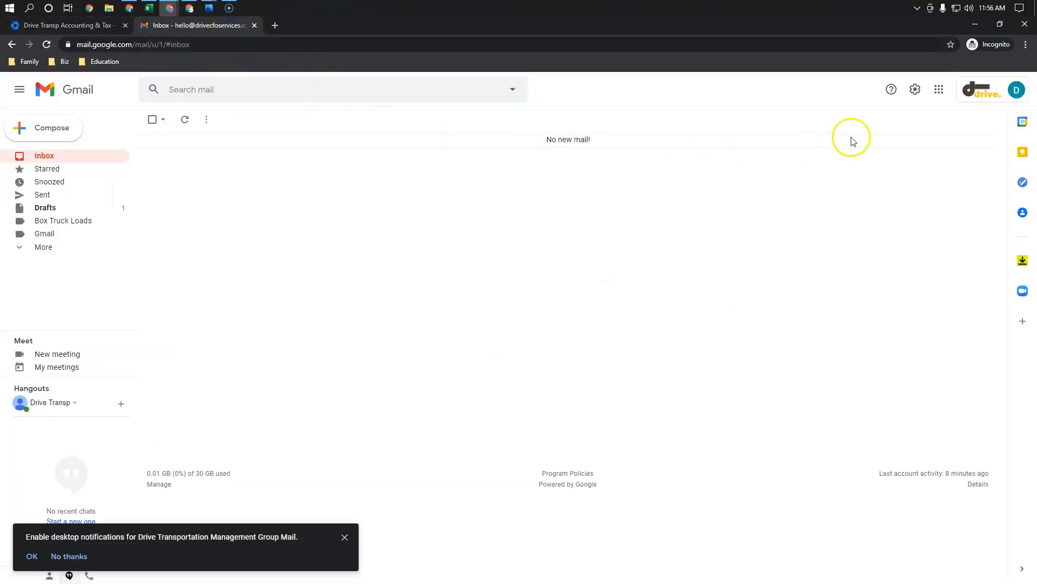
click(917, 94)
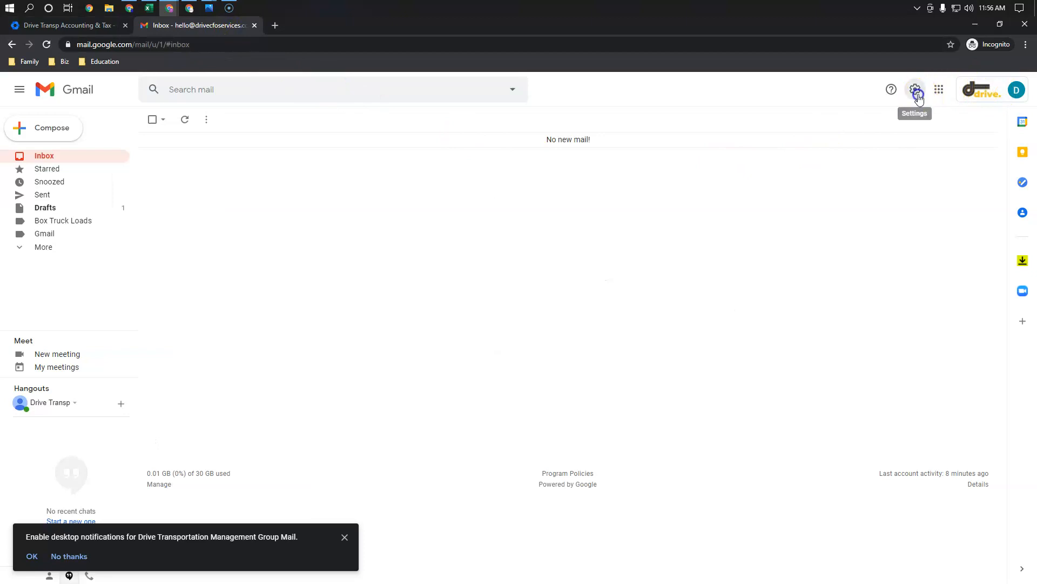
click(922, 145)
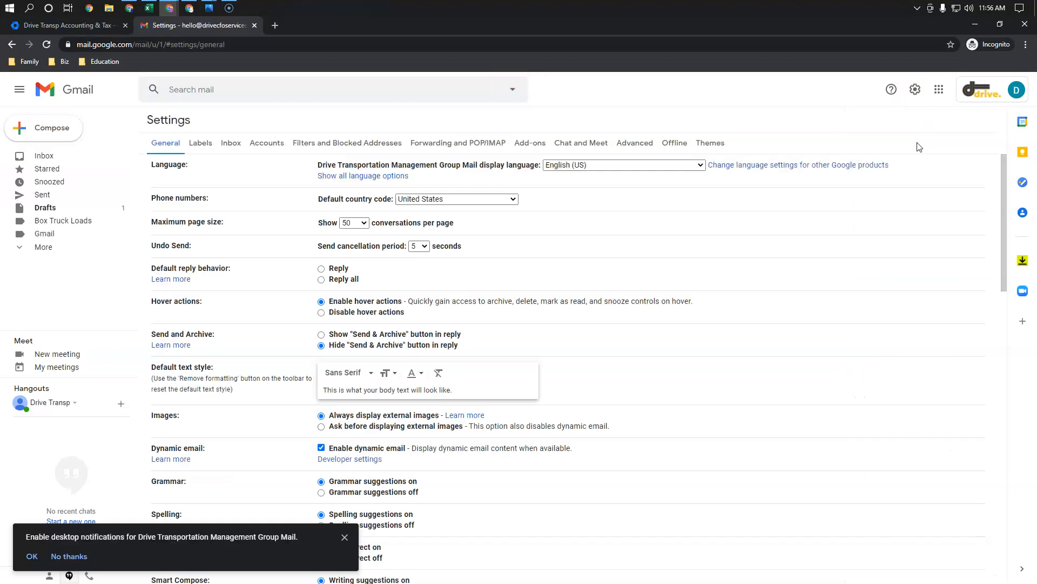
click(260, 145)
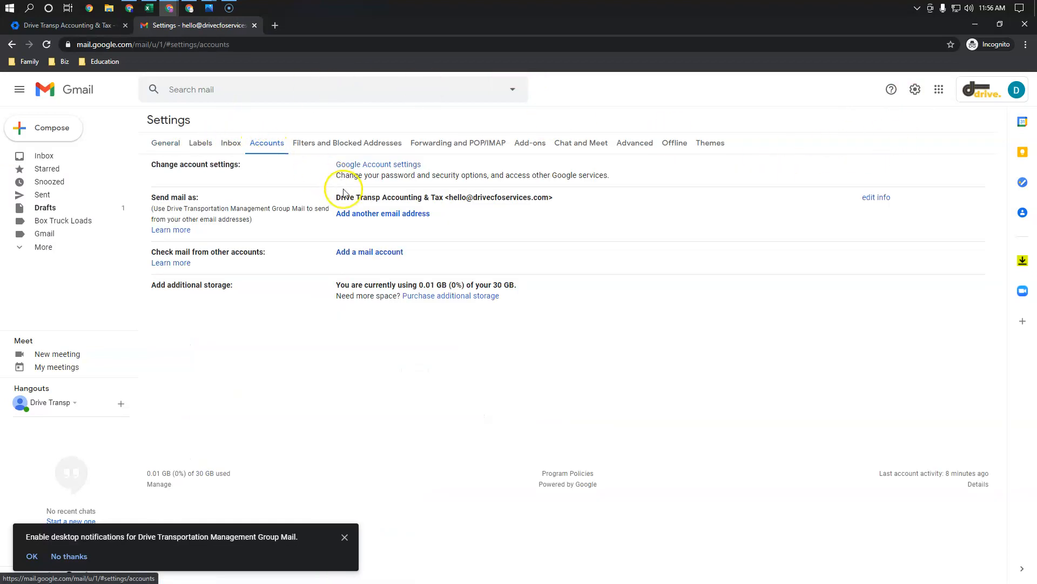
Add the 123trucking alias address as another send-mail-as address, keeping it treated as an alias
click(357, 213)
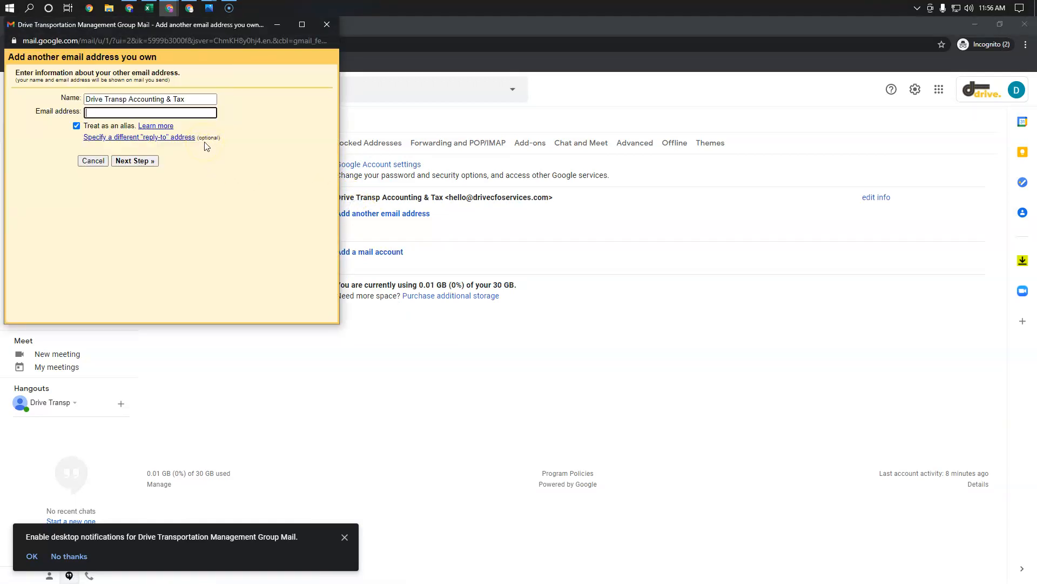
text(123)
click(167, 133)
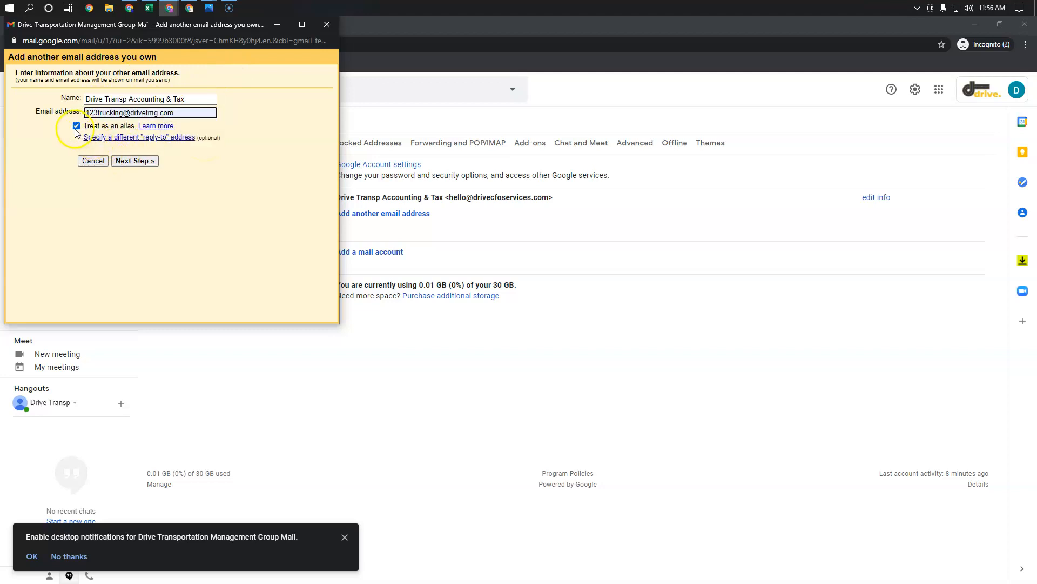
click(133, 161)
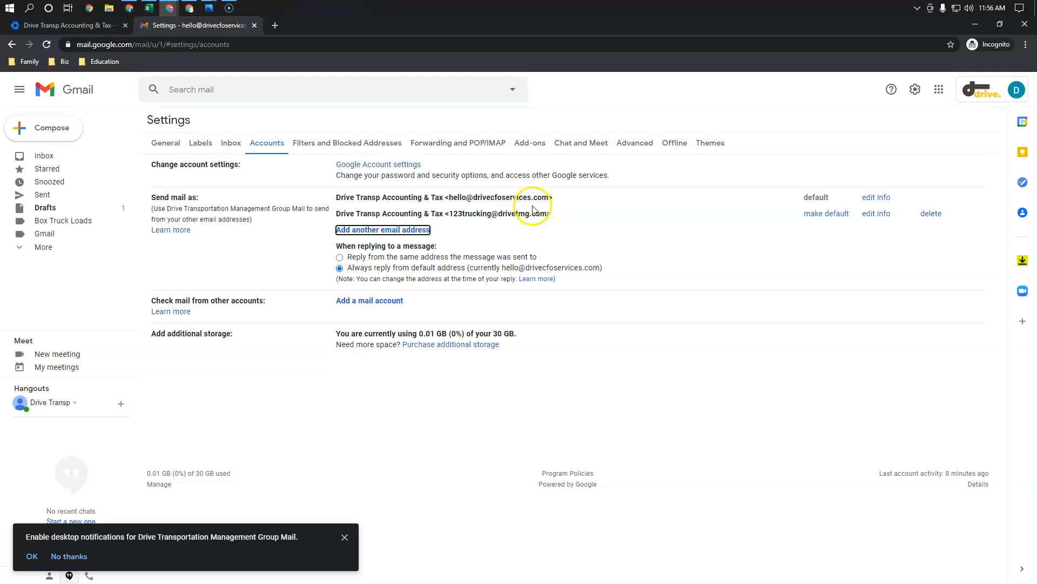
Start a new email from the default address, addressed to the 123trucking alias
click(80, 129)
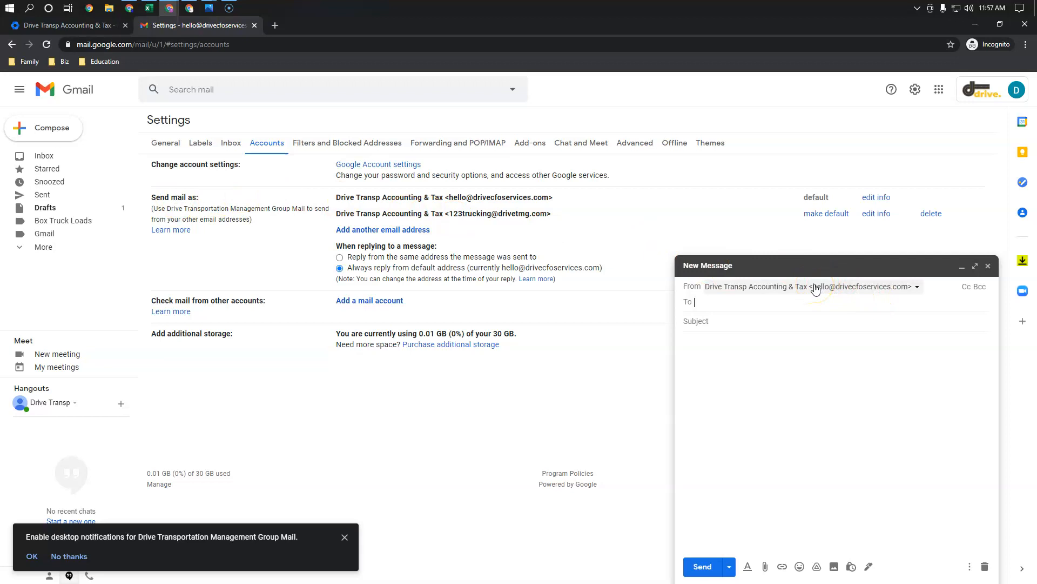
click(707, 308)
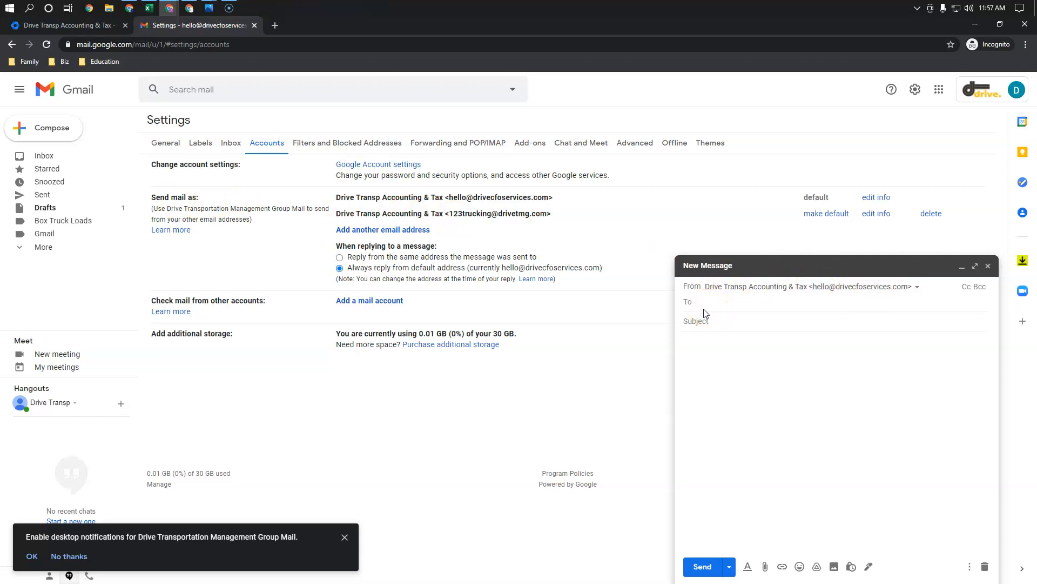
text(123)
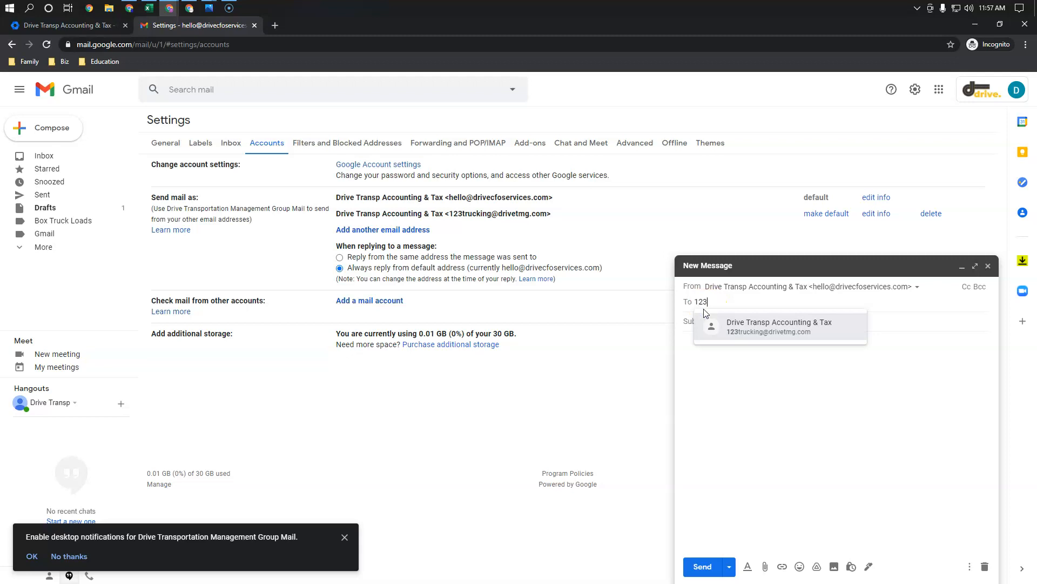
click(777, 328)
click(724, 323)
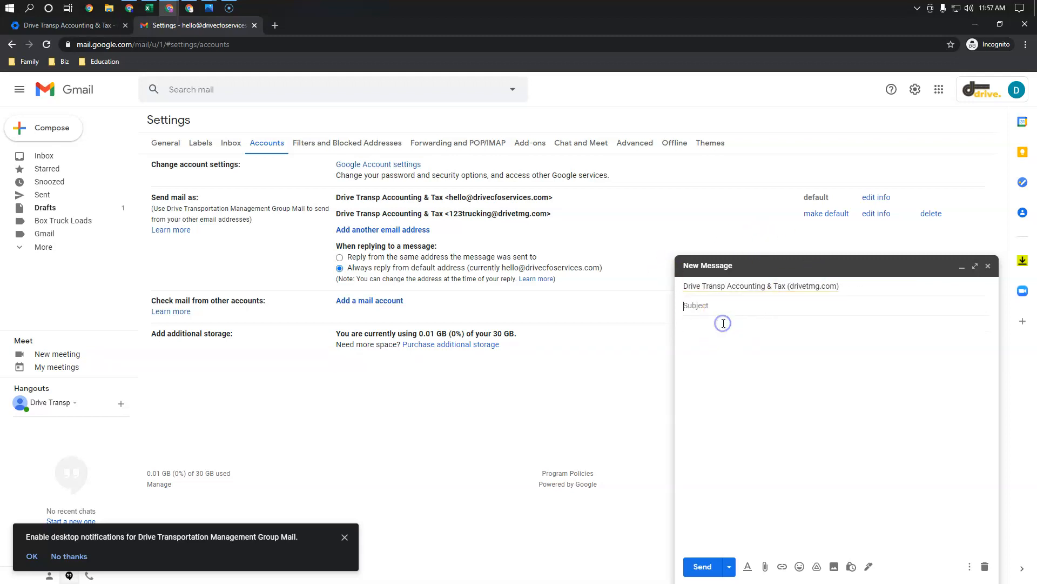
Give the email the subject "Test" and the body "sample content", send it and dismiss the notification
text(Test)
key(Tab)
text(sample cotenten)
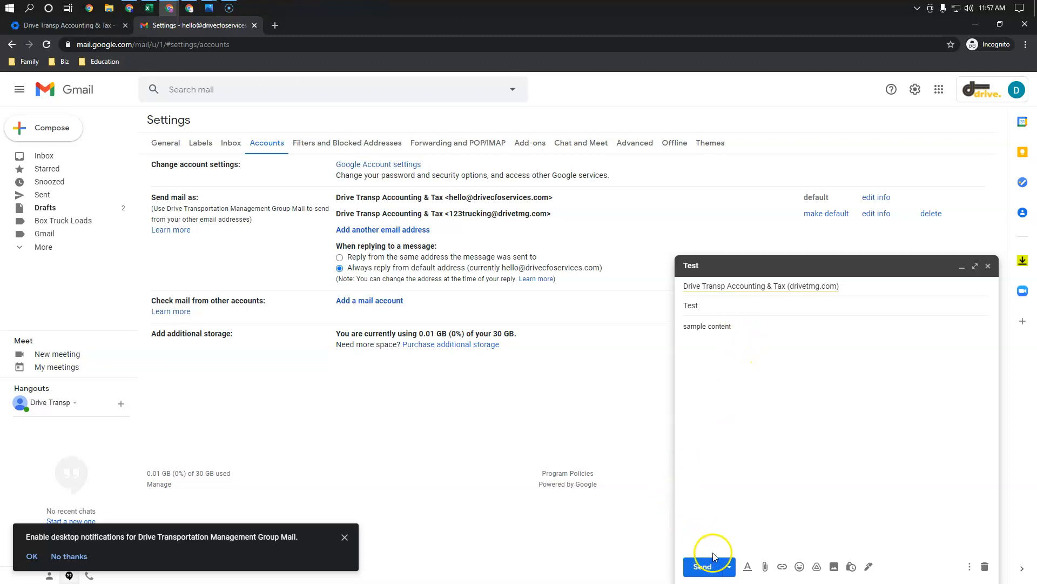
click(701, 568)
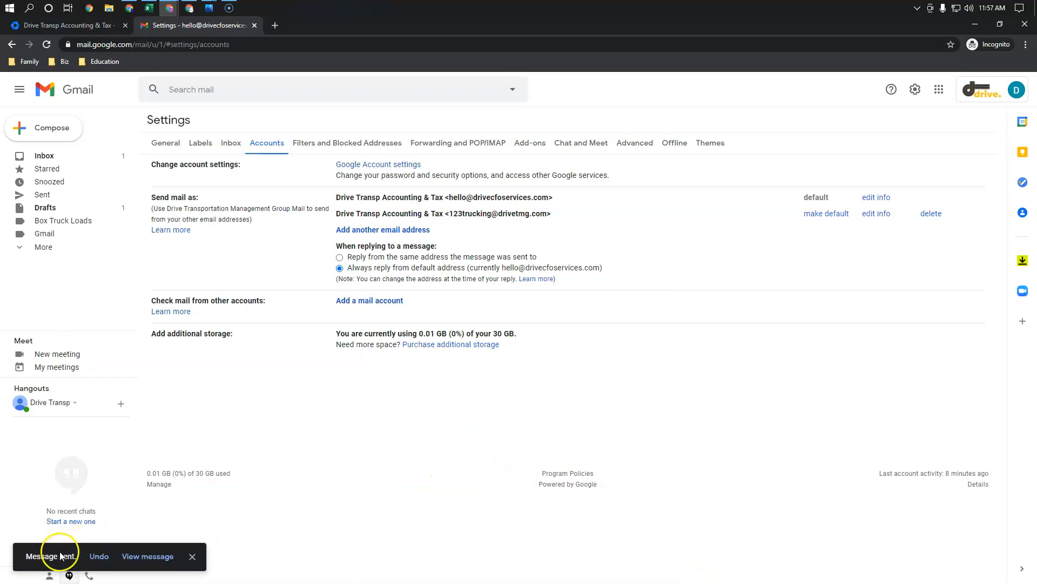
click(190, 562)
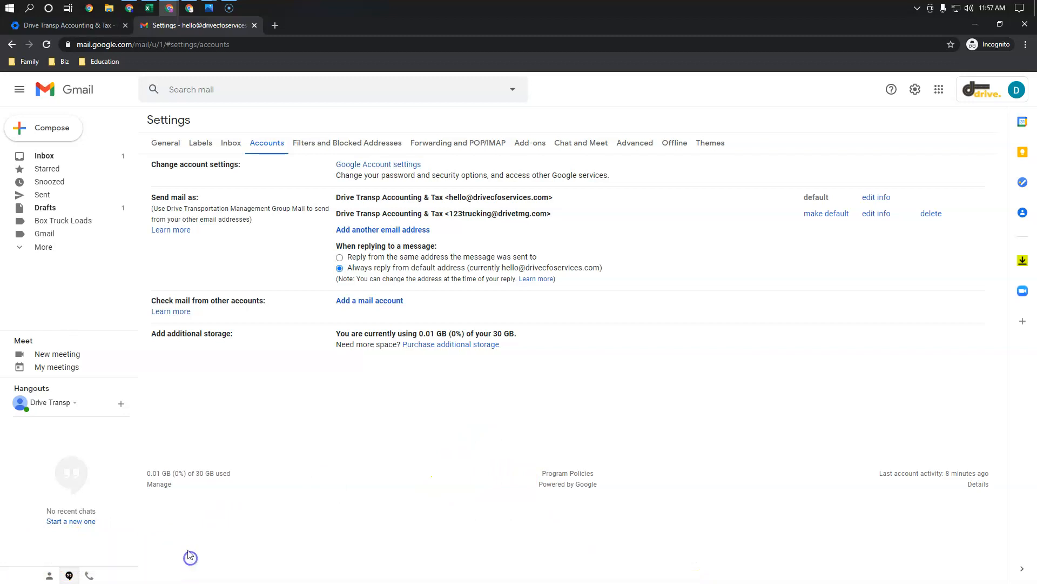
Open the received Test email from the inbox and check its sender and recipient details
click(45, 157)
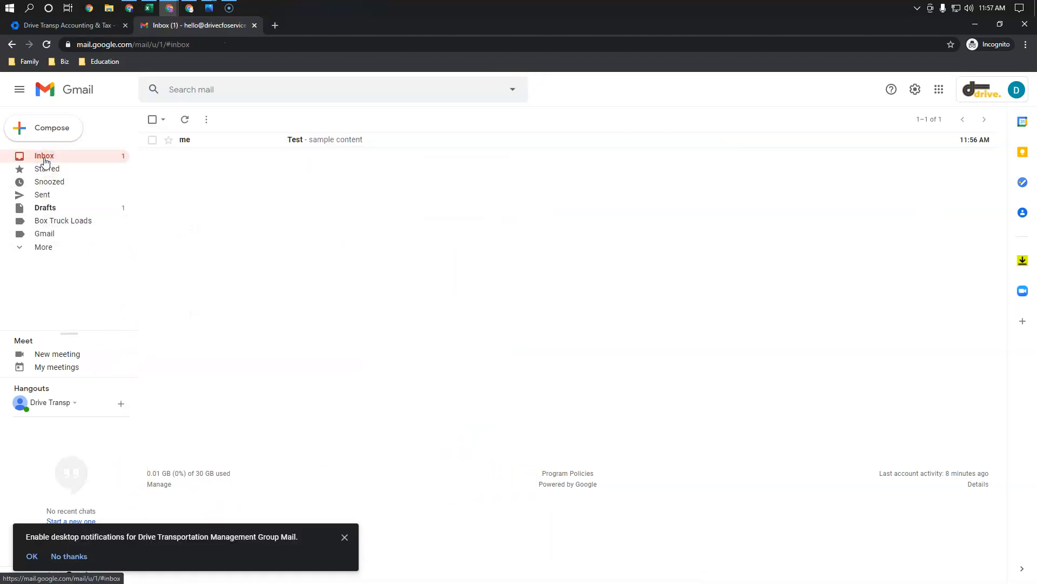
click(343, 140)
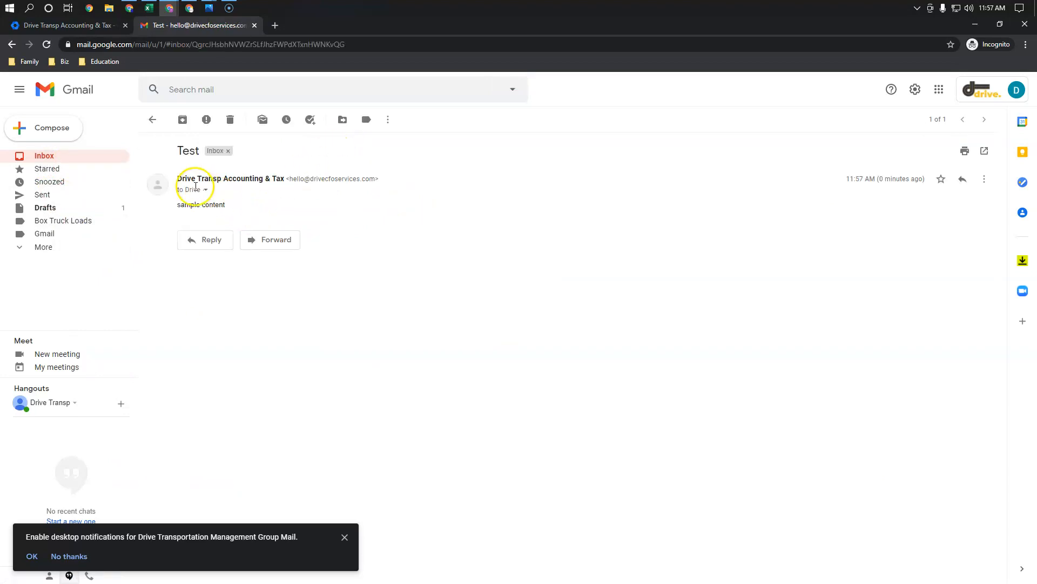
click(206, 189)
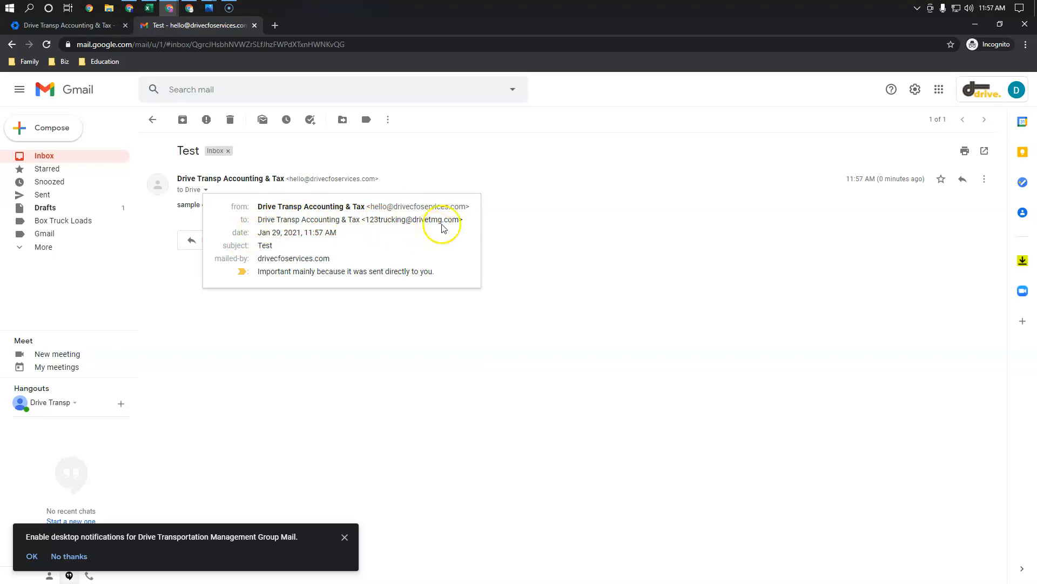
click(525, 239)
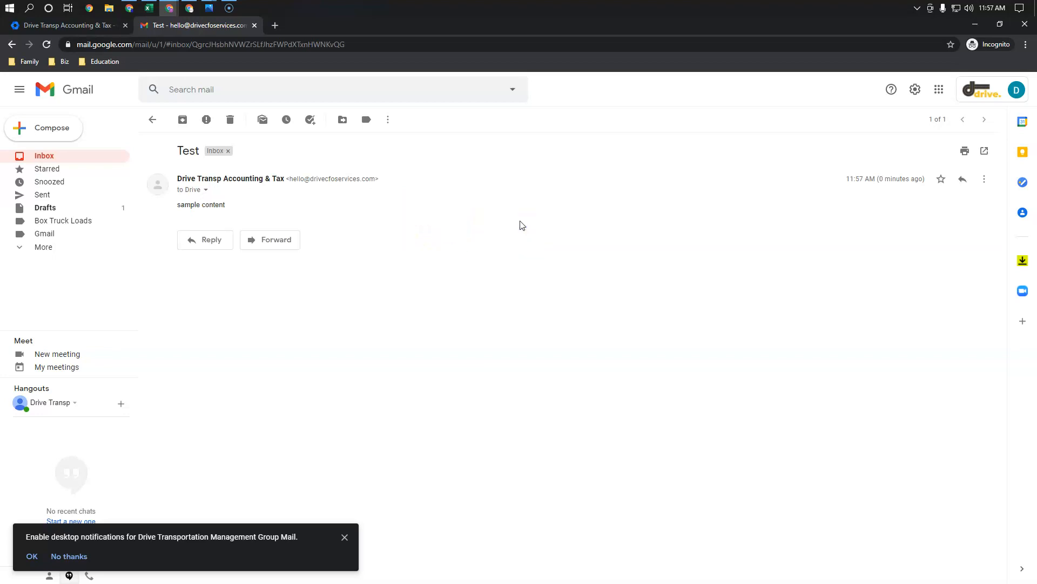
Move the open Test email into a newly created label named "123 Trucking"
click(341, 131)
click(342, 121)
click(342, 120)
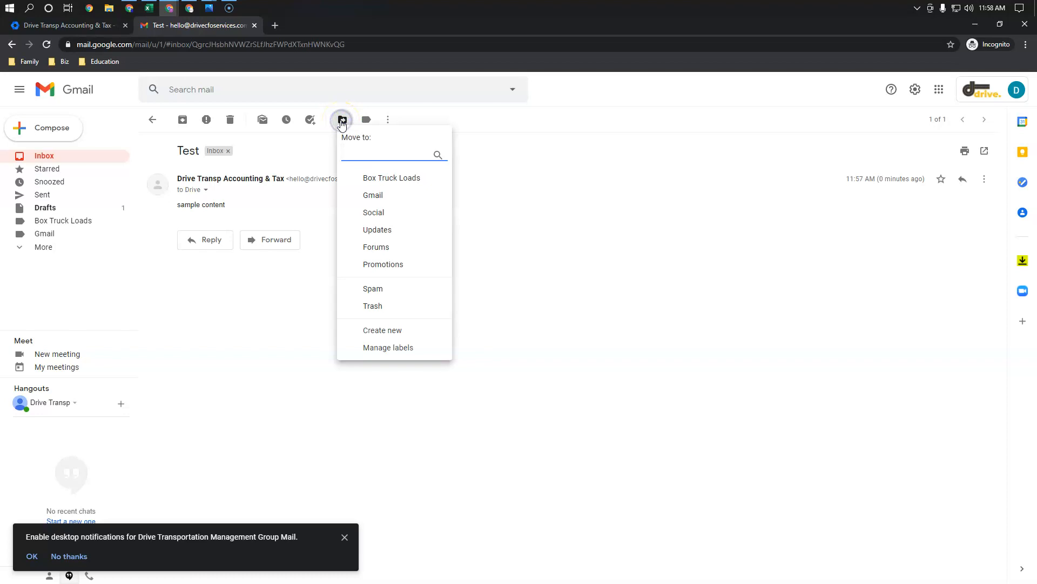
click(385, 334)
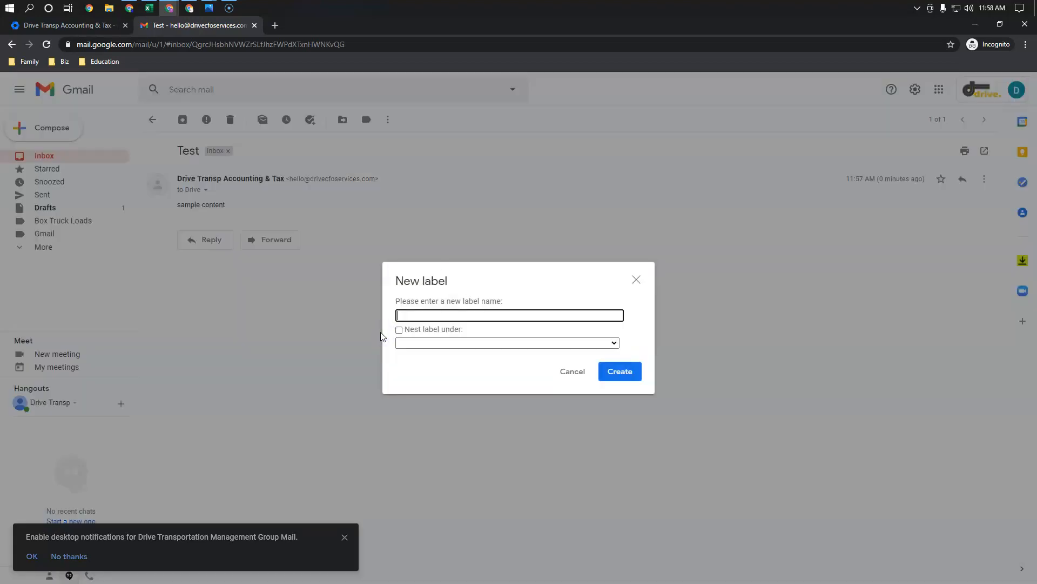
text(123 Trucking)
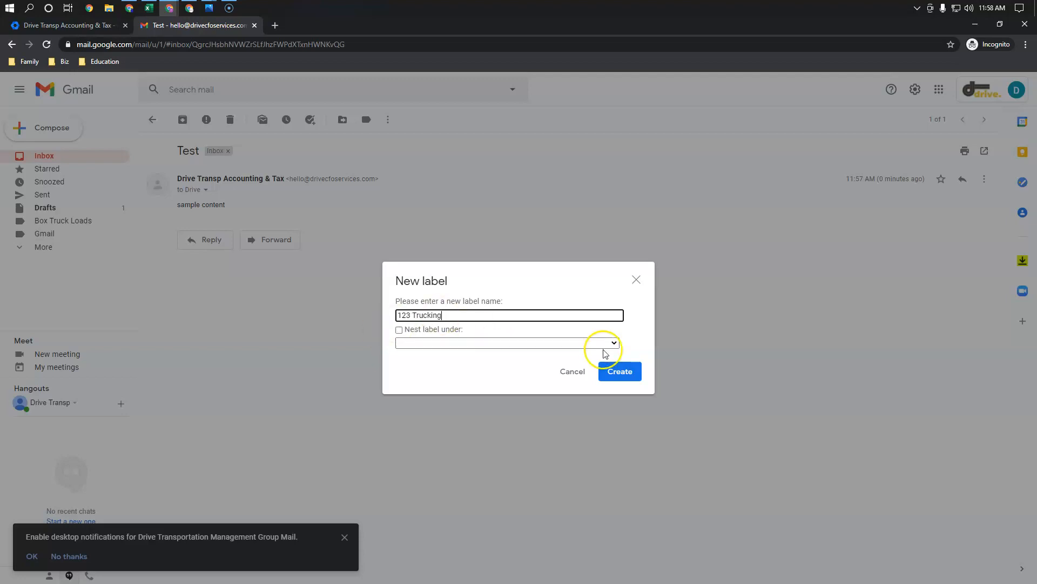
click(621, 375)
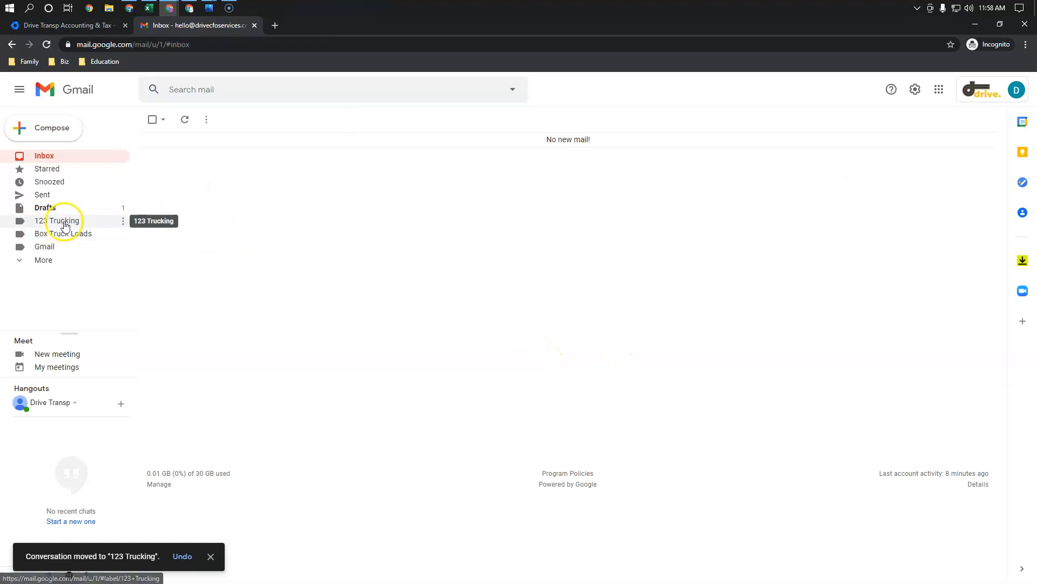
Look through the mail filed under the 123 Trucking and Box Truck Loads labels, and return to the inbox
click(64, 223)
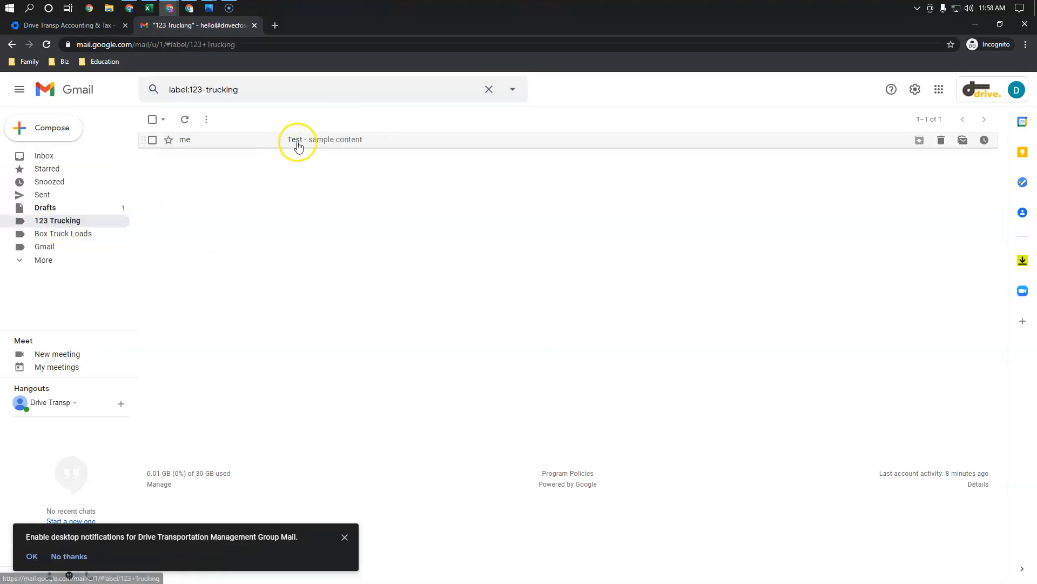
click(61, 157)
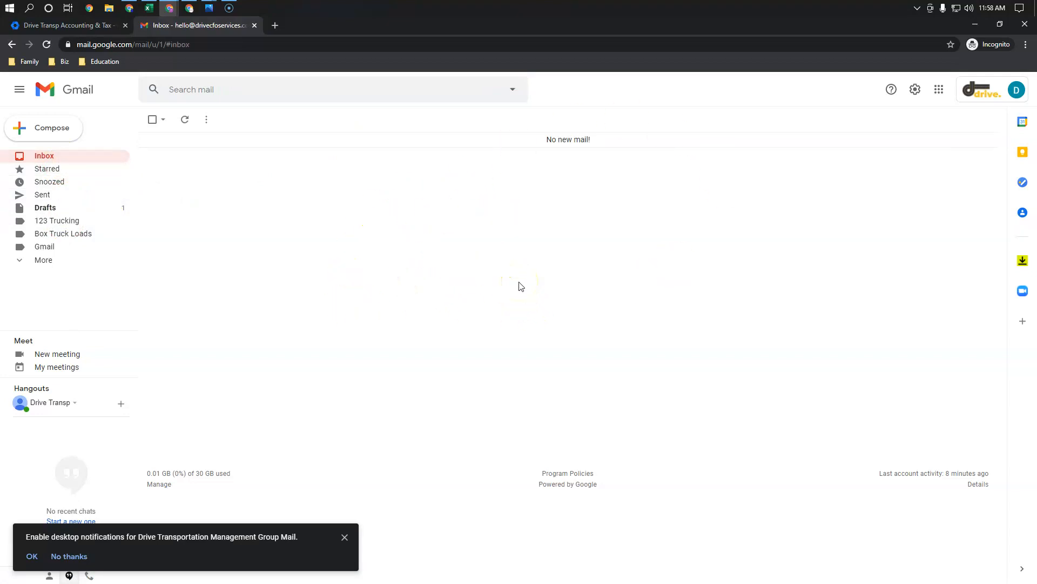
click(63, 237)
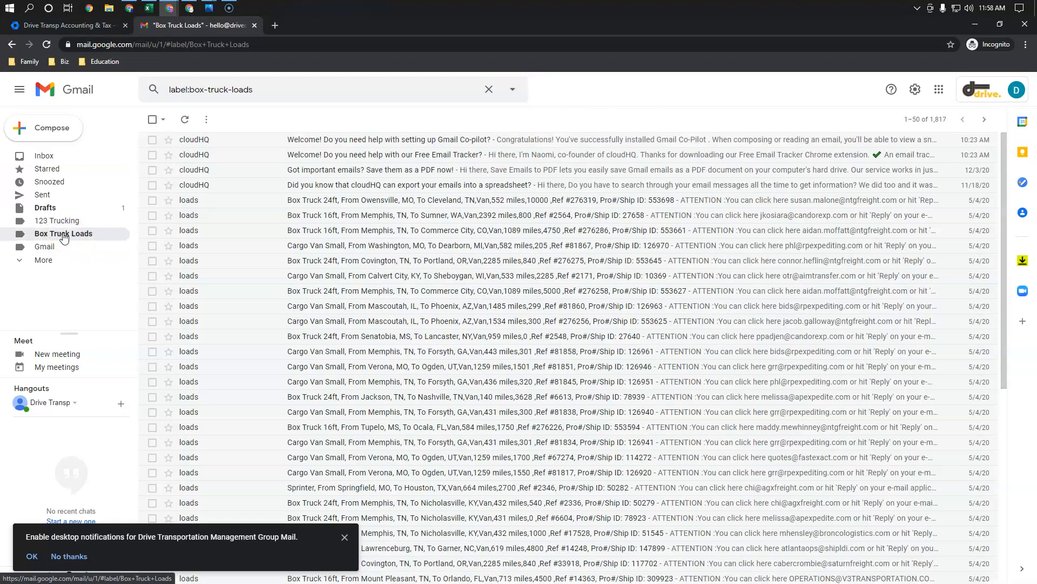
click(932, 120)
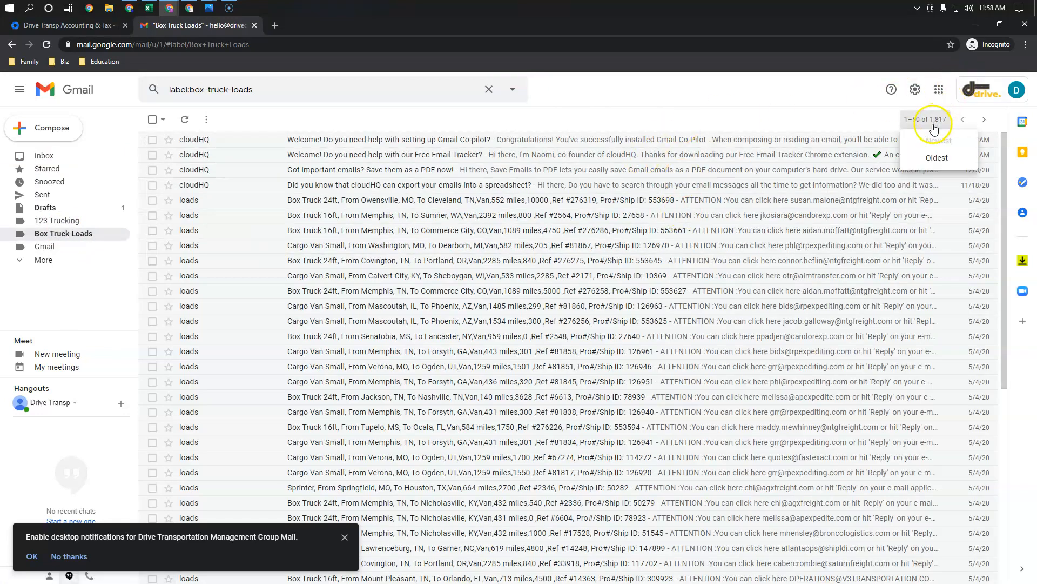
click(43, 157)
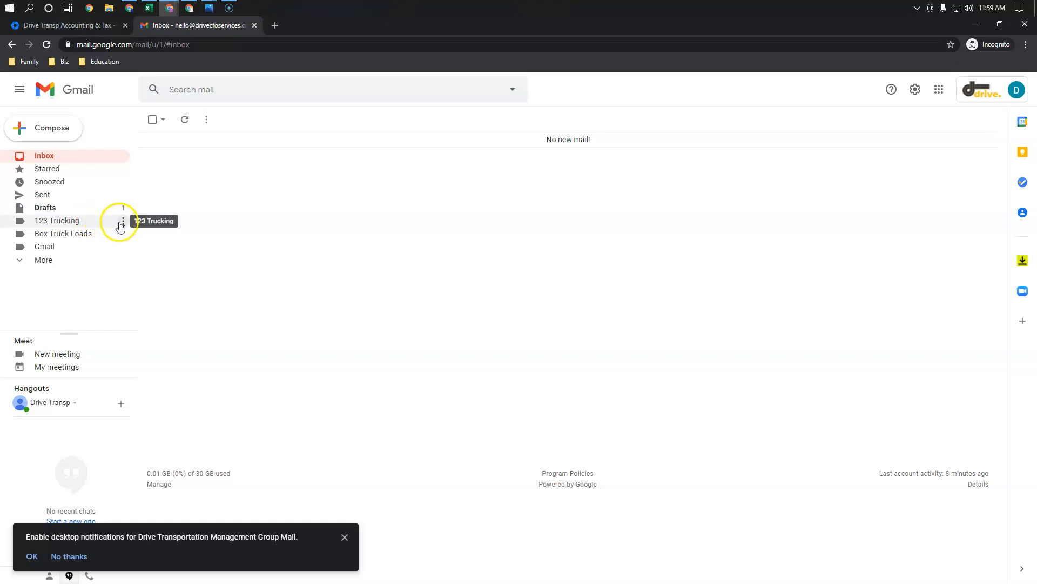
Set the 123 Trucking label's color to the orange-red swatch in the second row of the palette
click(123, 222)
mouse_move(204, 238)
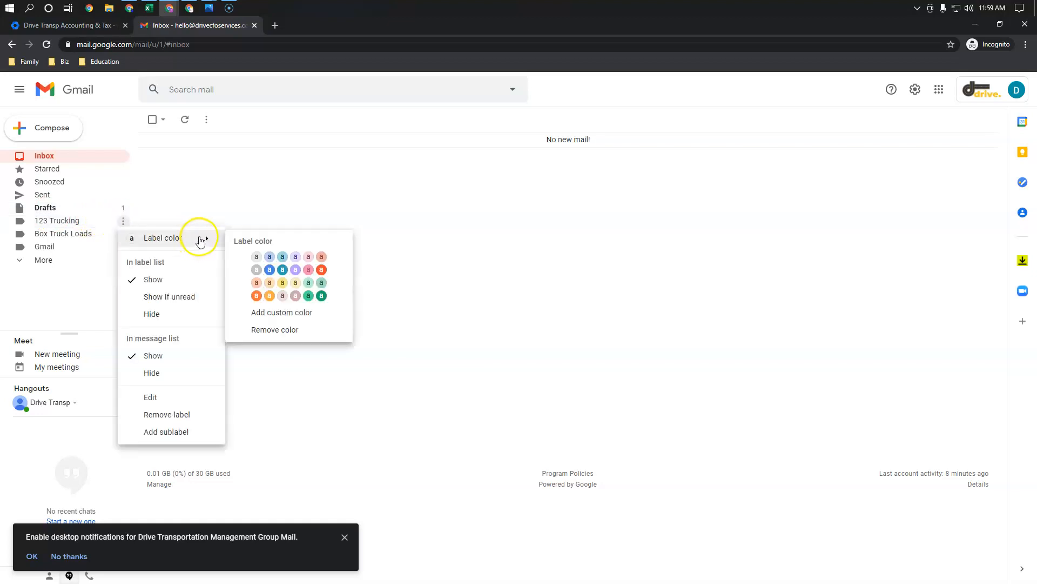
click(322, 270)
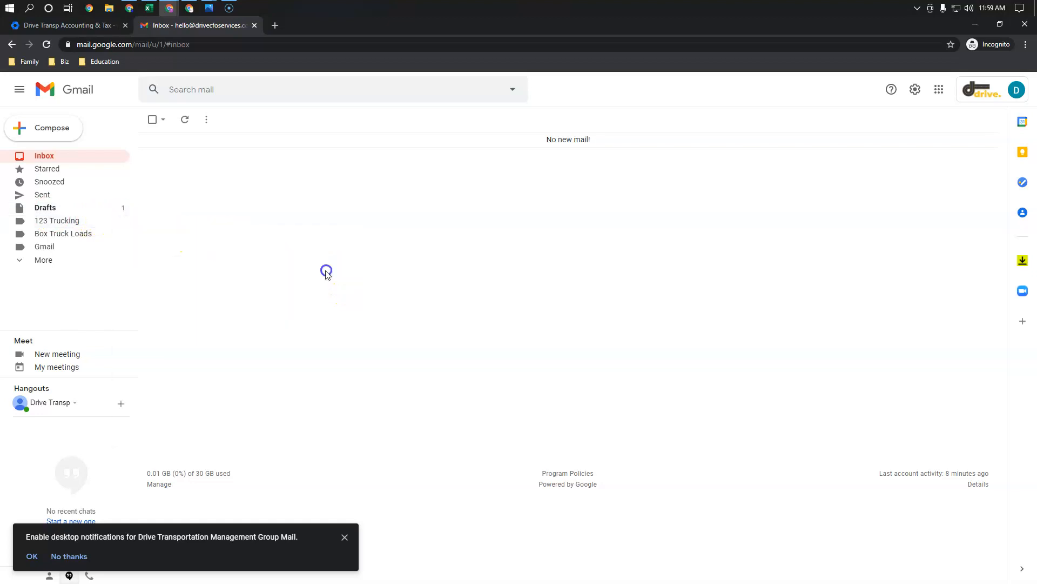